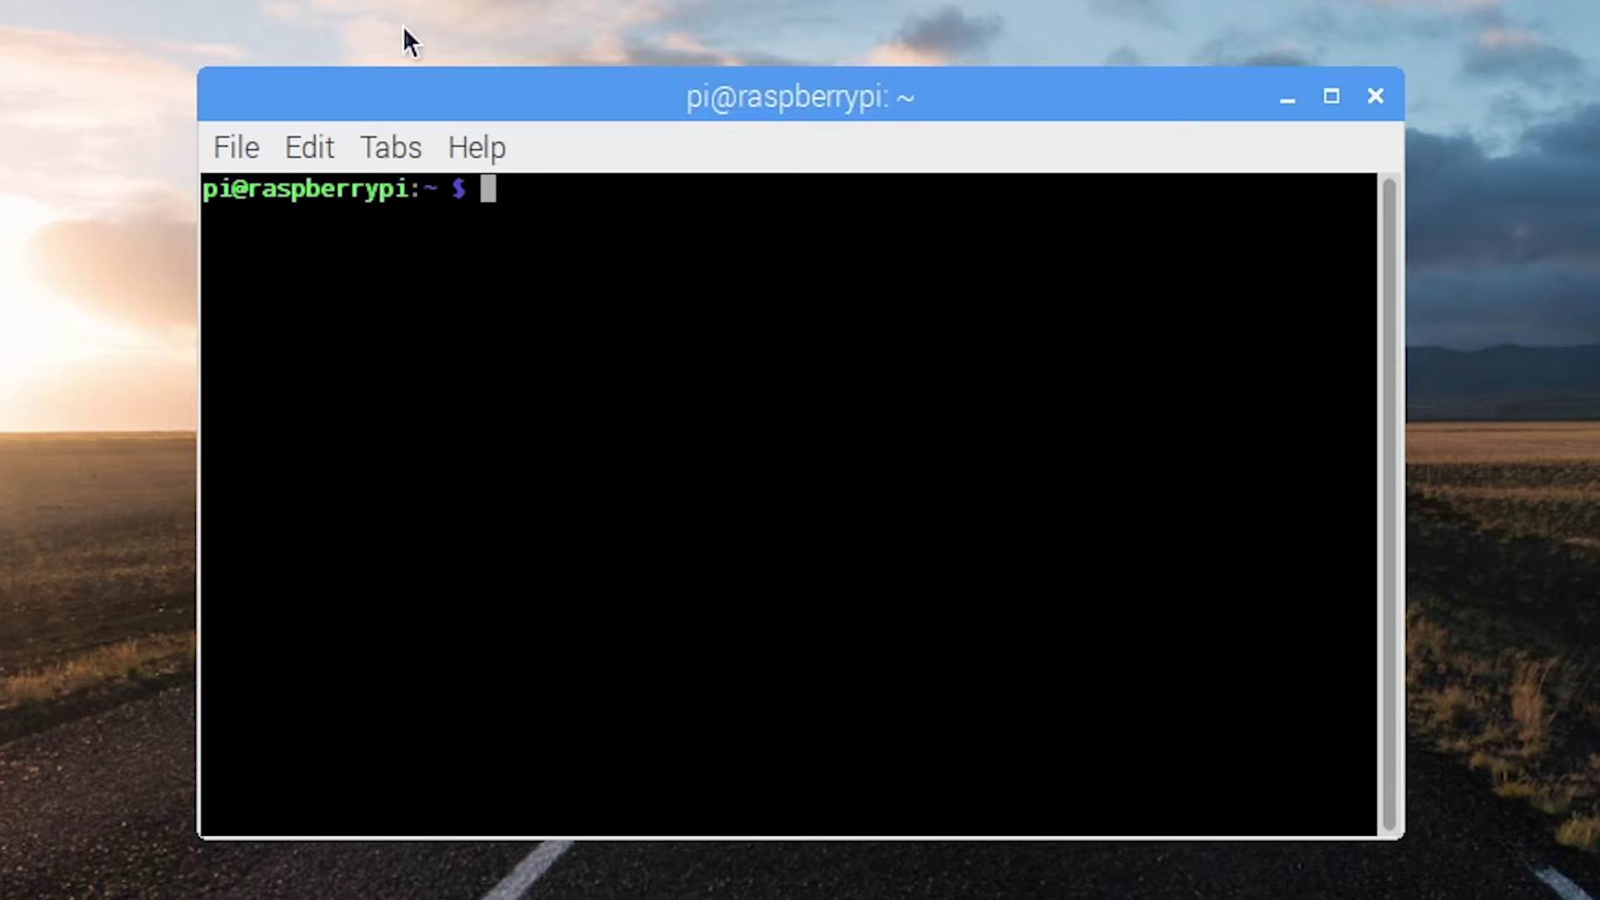
# List the home directory, then step into the RetroPie folder and back out.
pyautogui.write('cd')
pyautogui.press('Return')
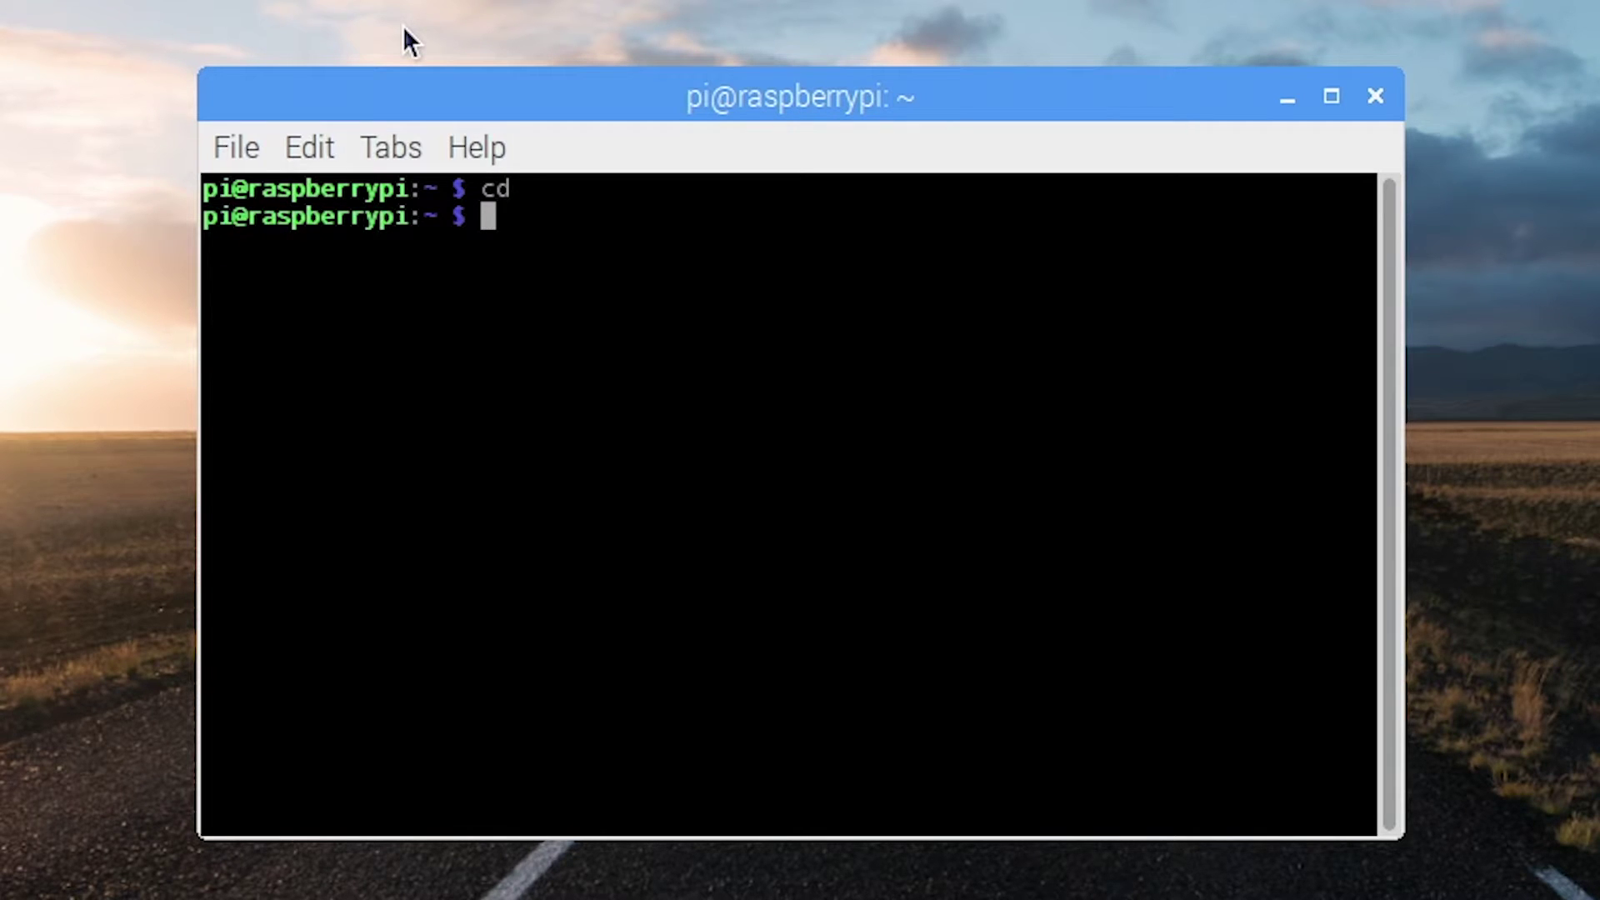
pyautogui.write('ls')
pyautogui.press('Return')
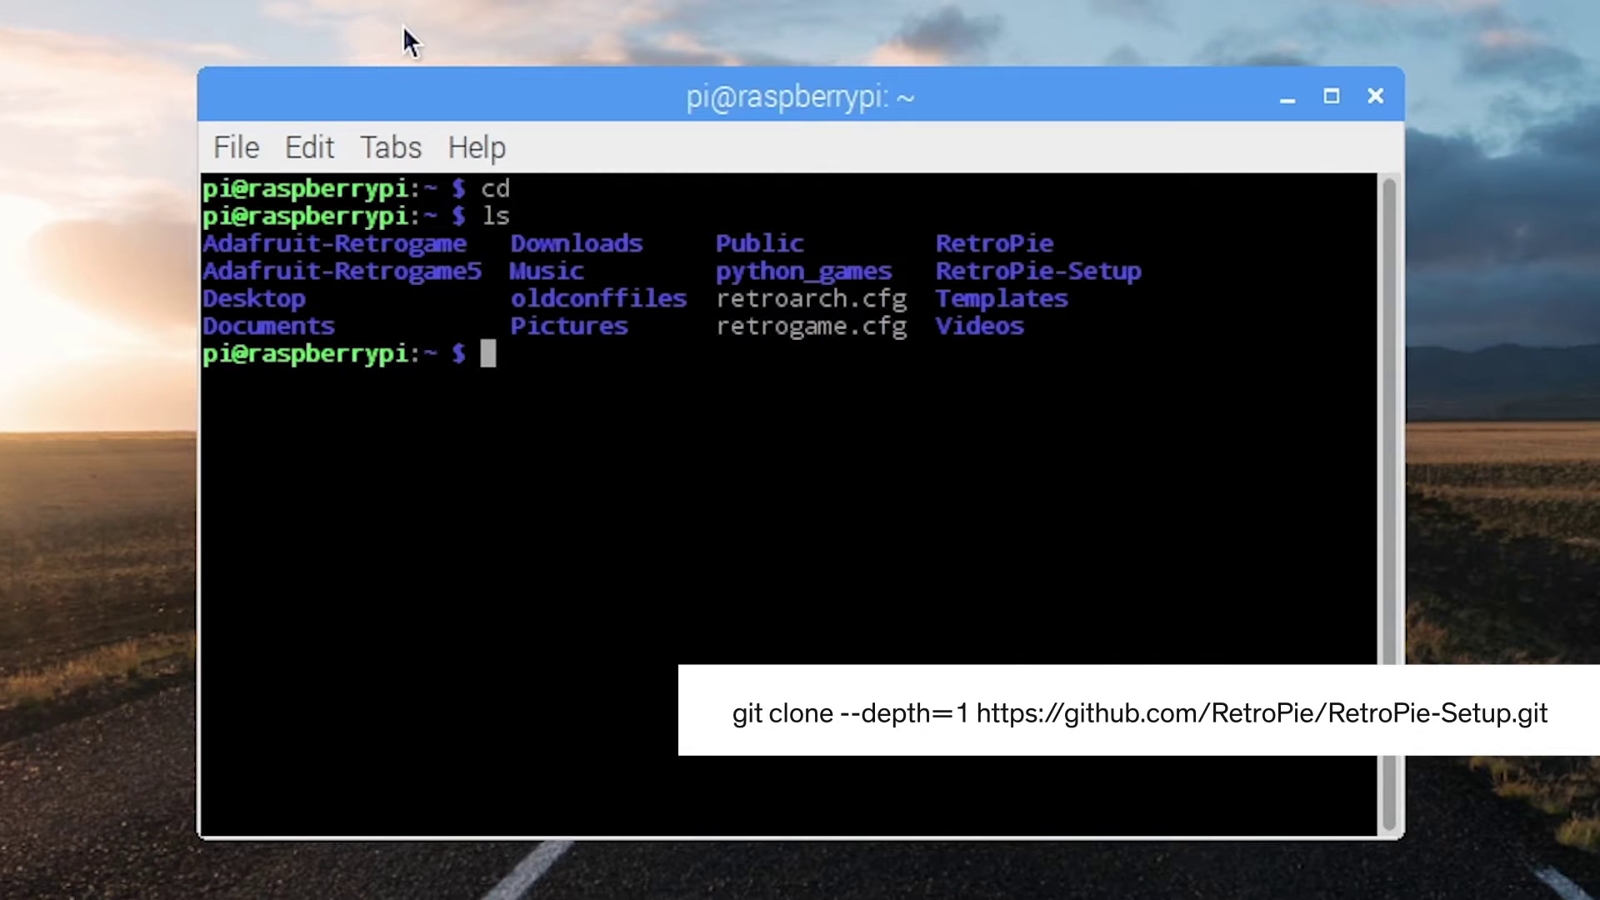
pyautogui.write('cd RetroPie')
pyautogui.press('Return')
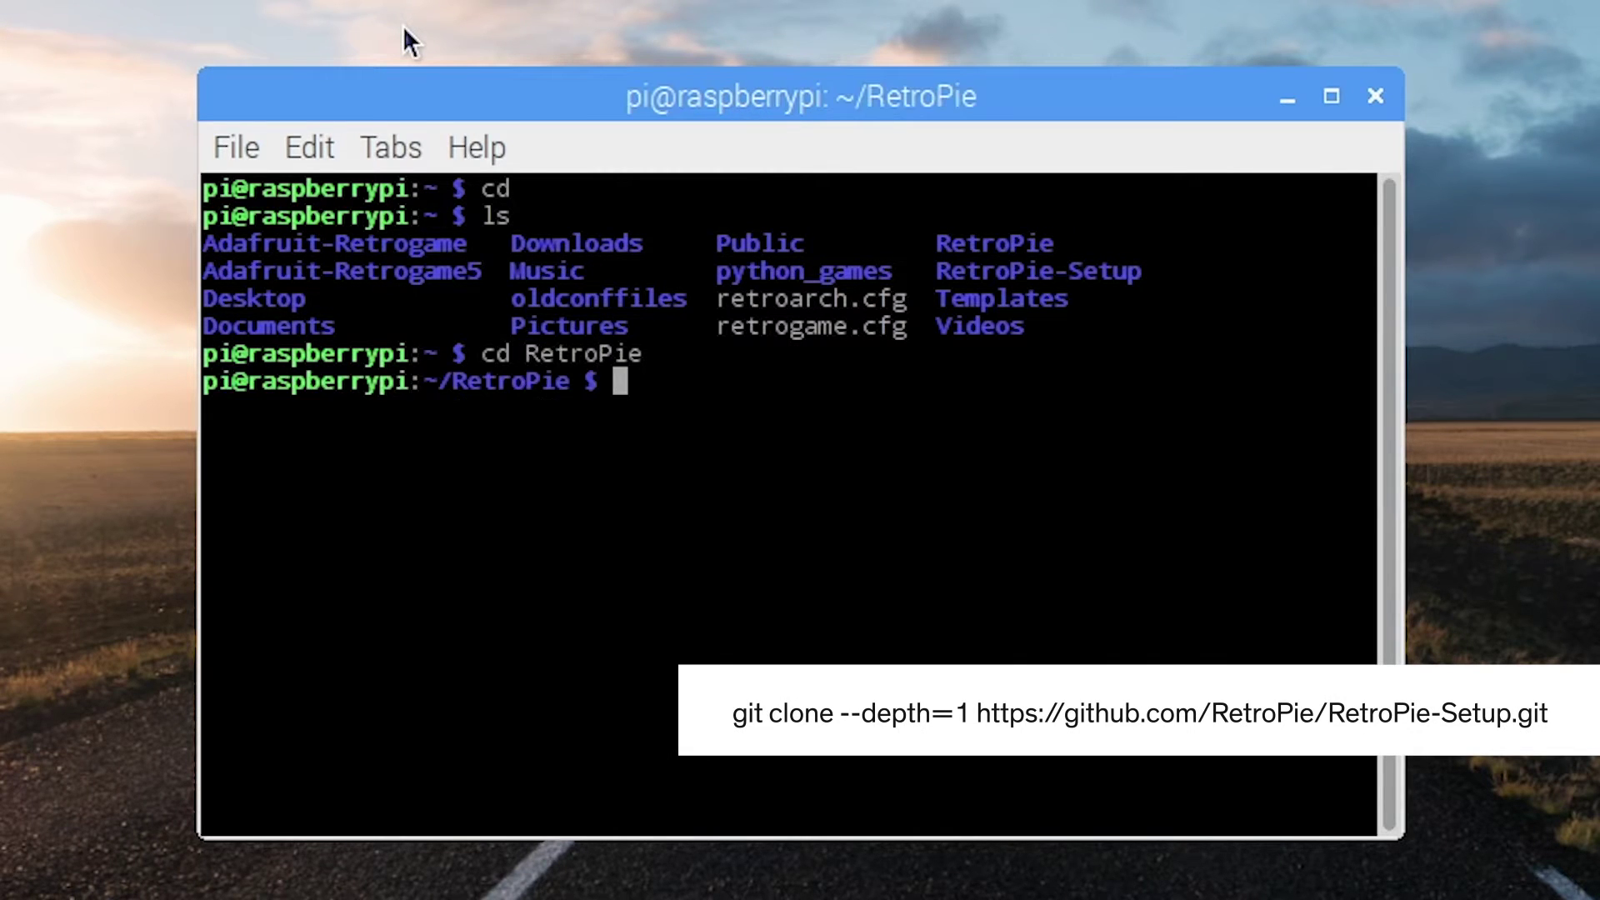
pyautogui.write('cd ..')
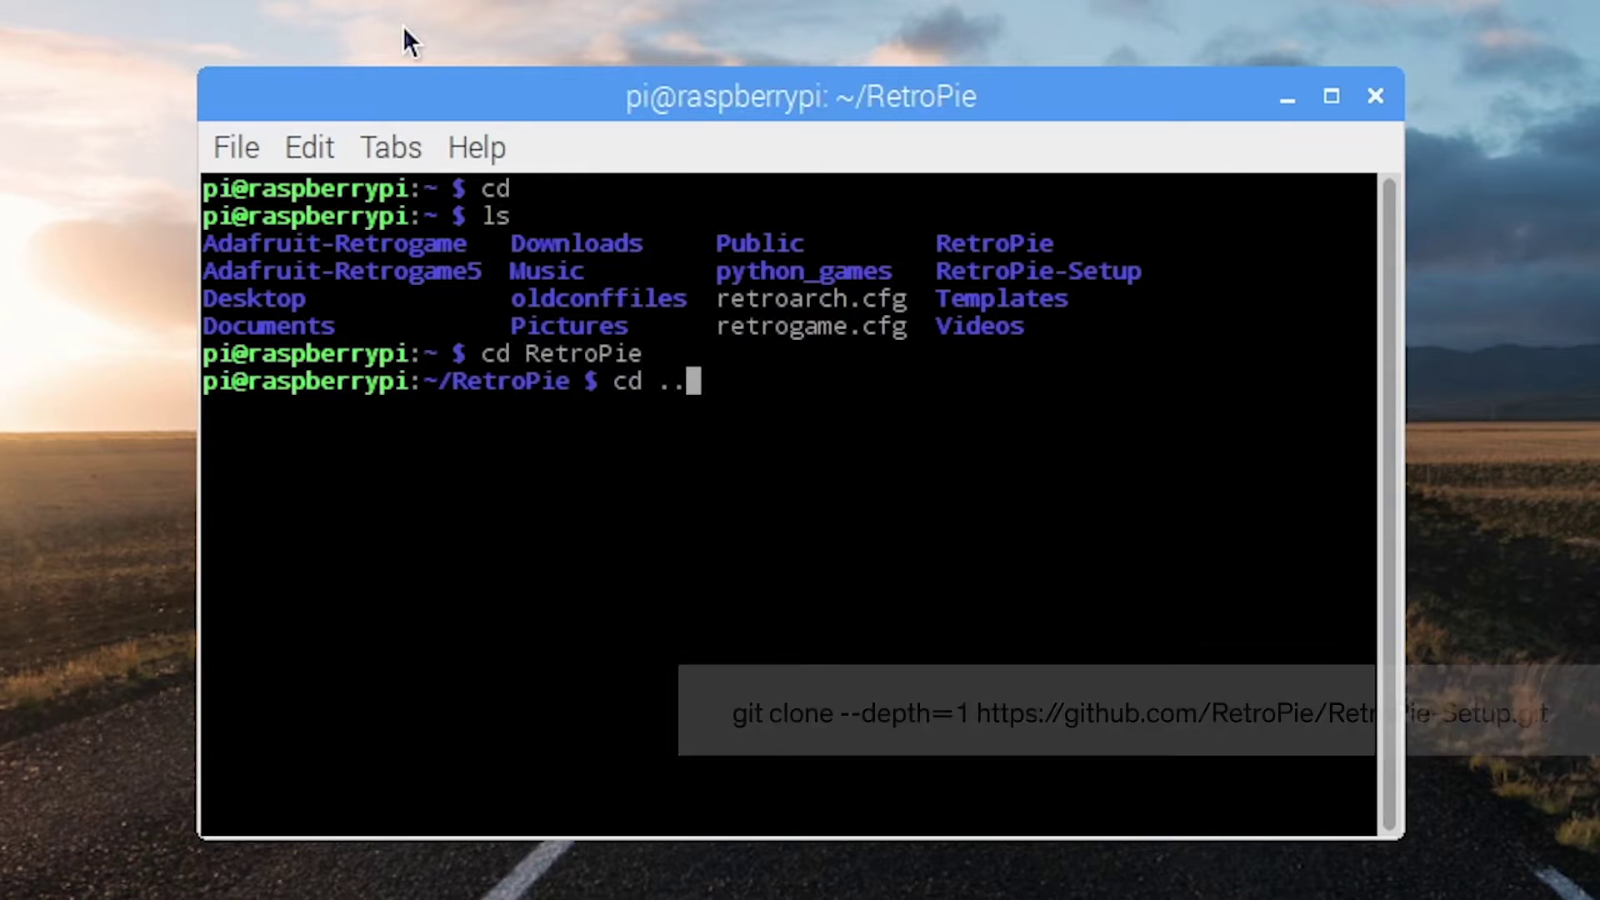
pyautogui.press('Return')
# Enter the RetroPie-Setup folder and list its contents.
pyautogui.write('Re')
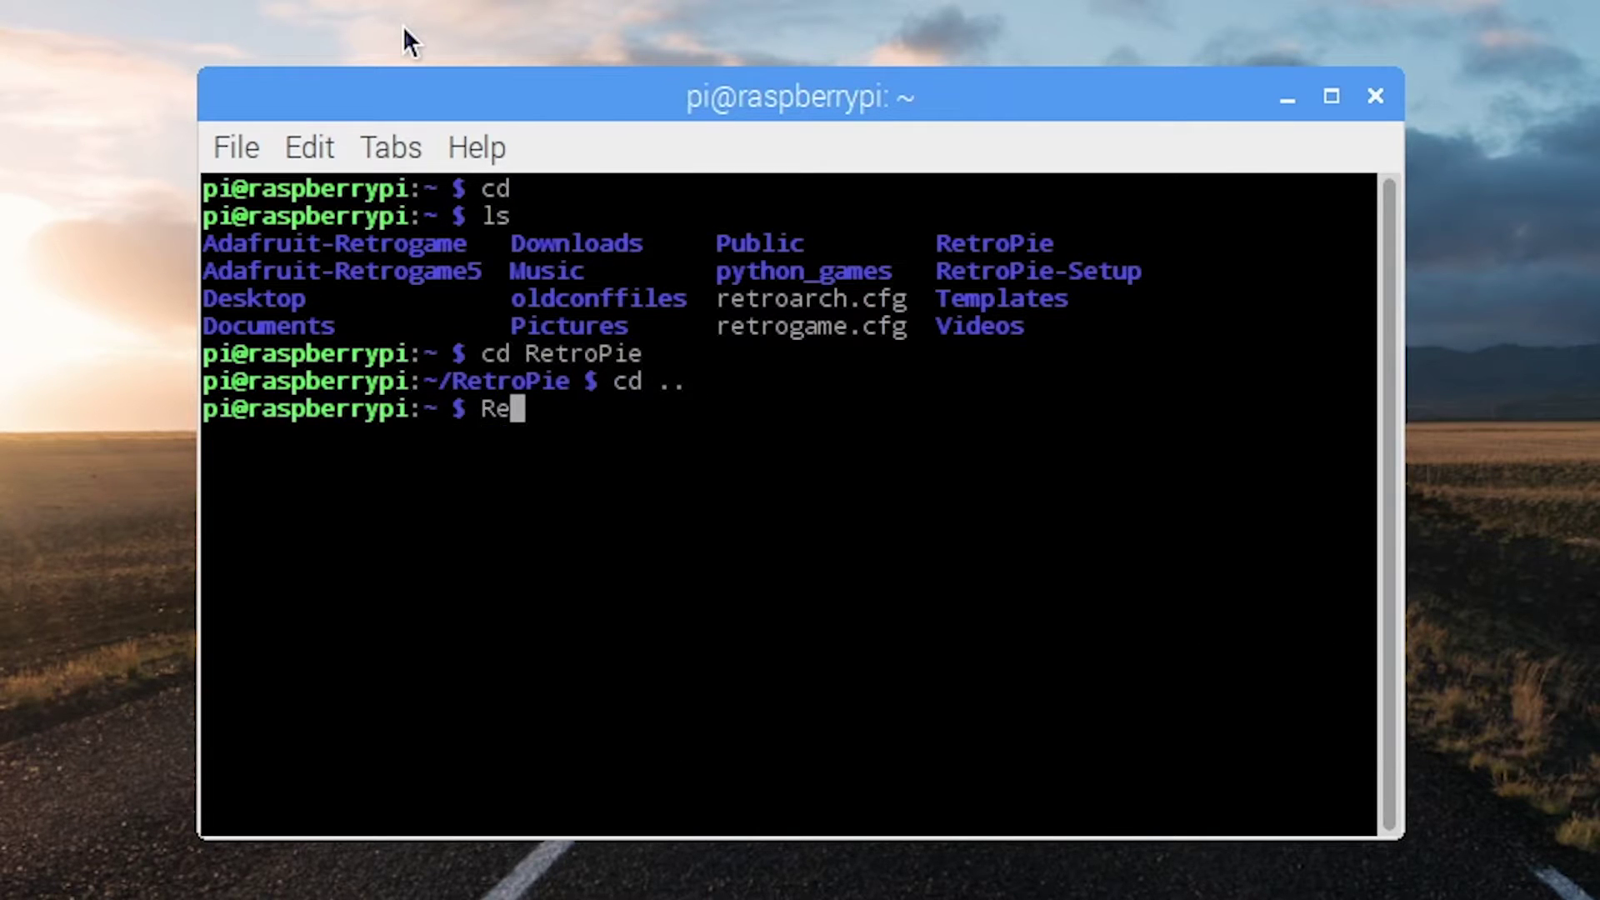
pyautogui.press('BackSpace')
pyautogui.press('BackSpace')
pyautogui.write('cd RetroPie')
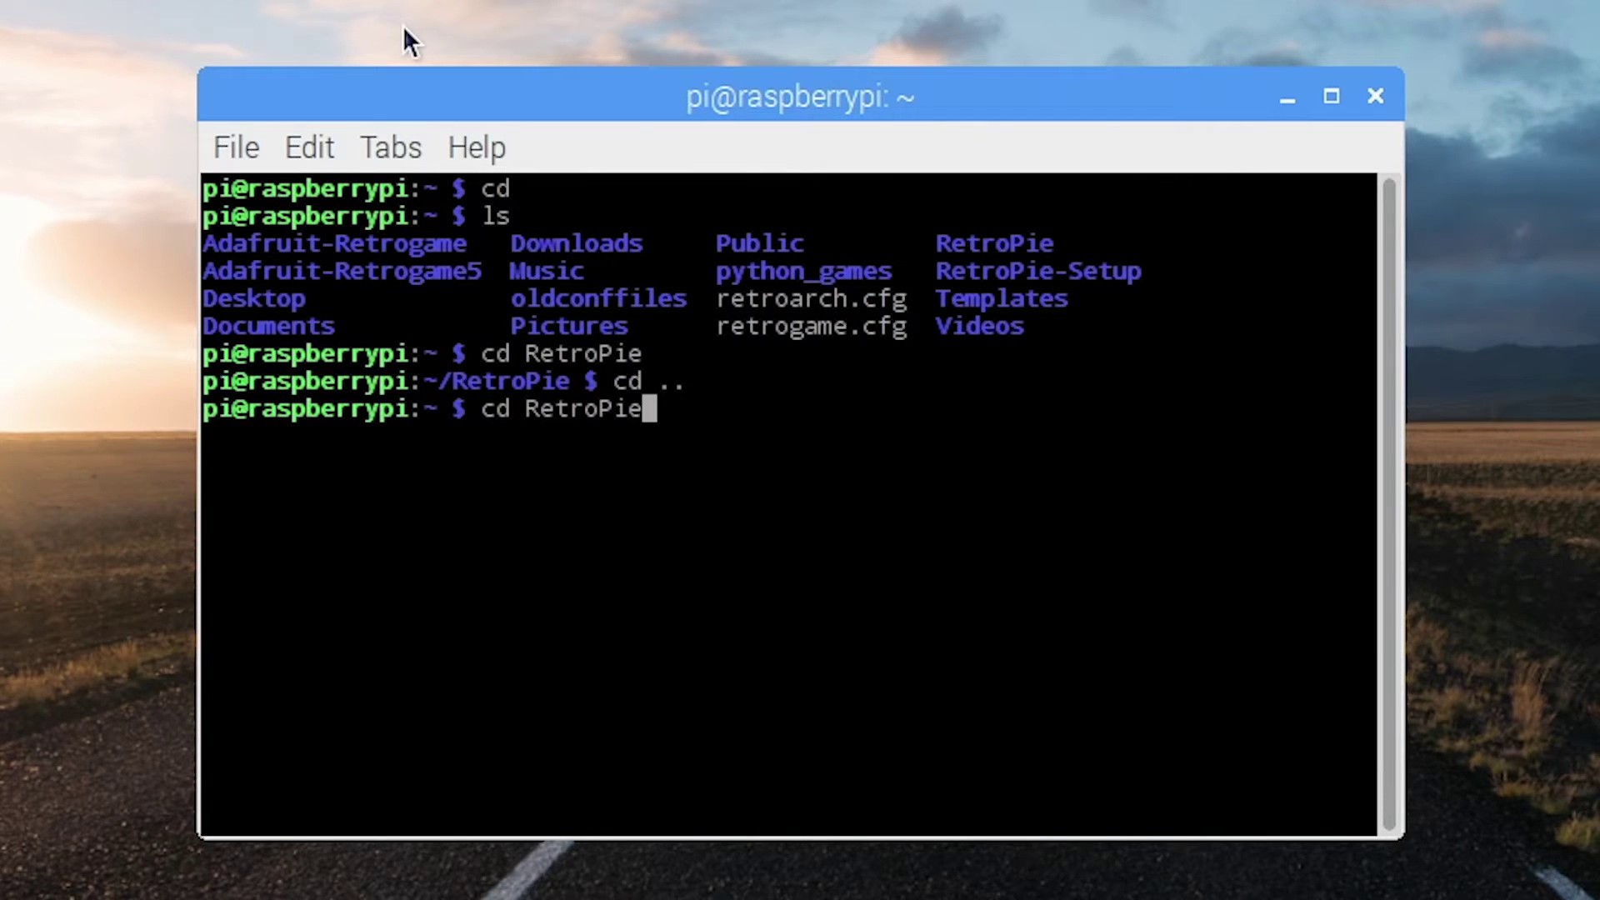
pyautogui.write('-S')
pyautogui.press('Tab')
pyautogui.press('Return')
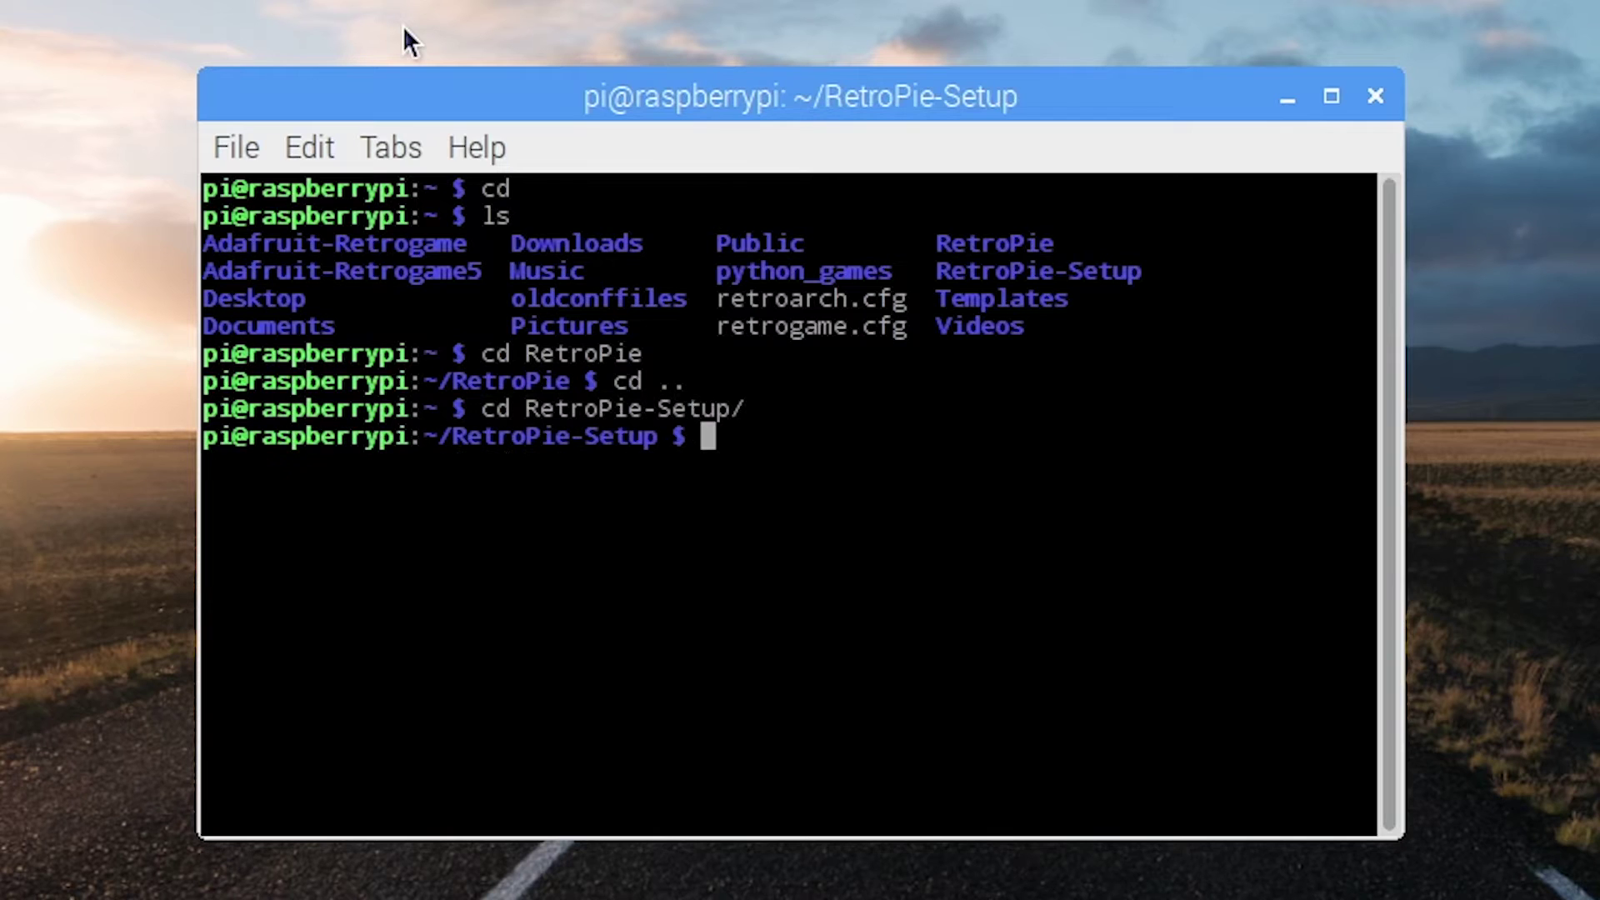
pyautogui.write('ls')
pyautogui.press('Return')
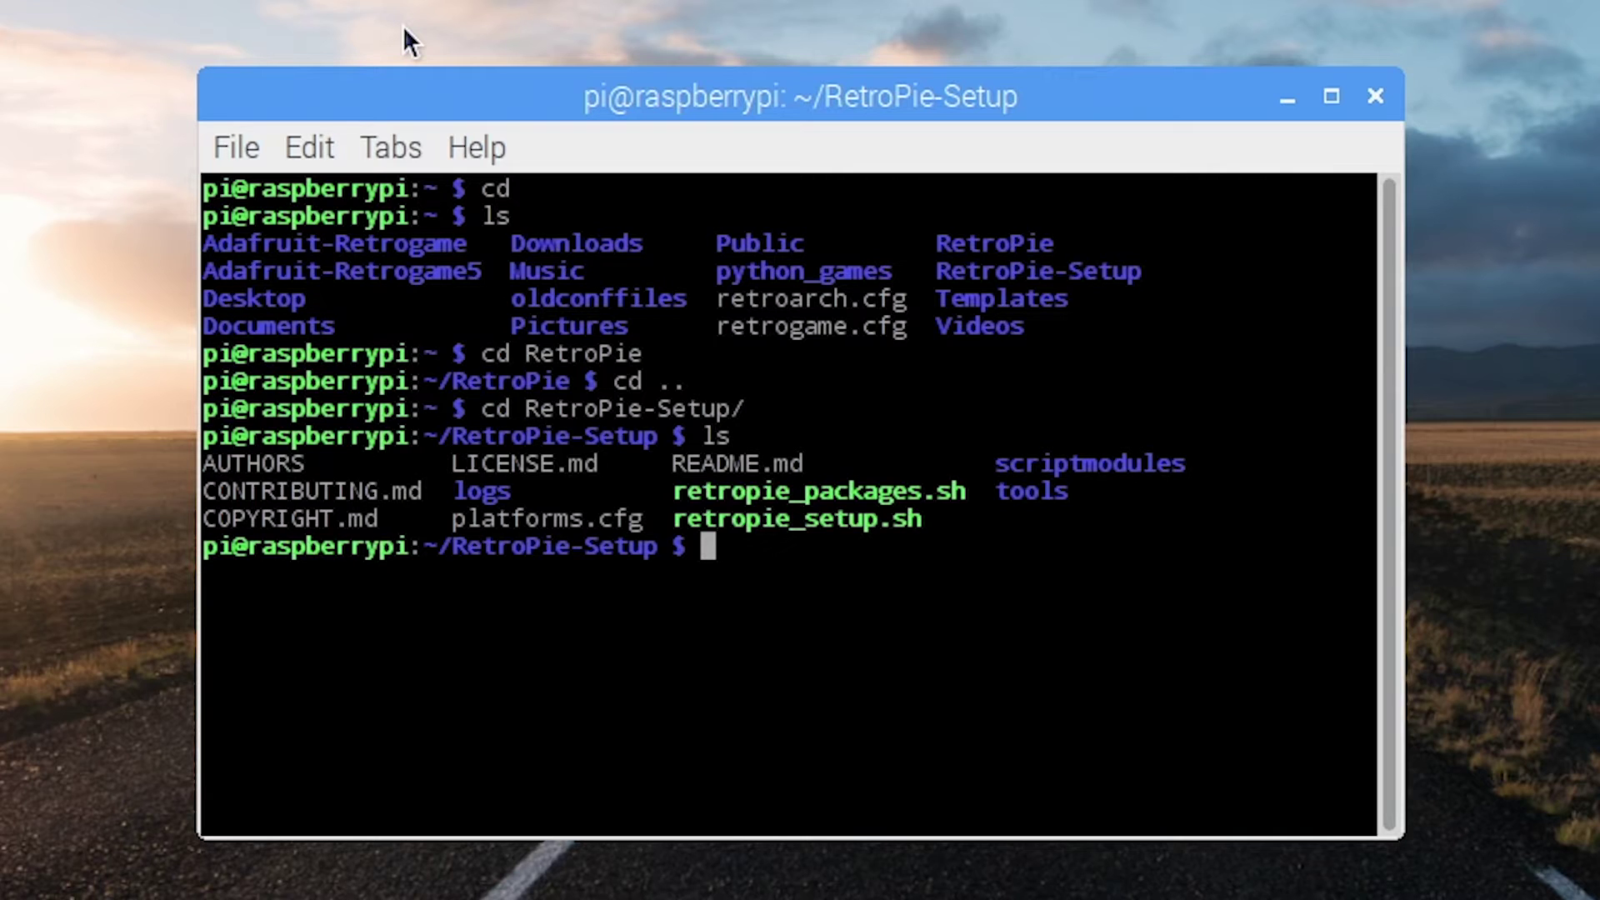
# Run sudo ./retropie_setup.sh to launch the RetroPie setup script as root.
pyautogui.write('sudo retr')
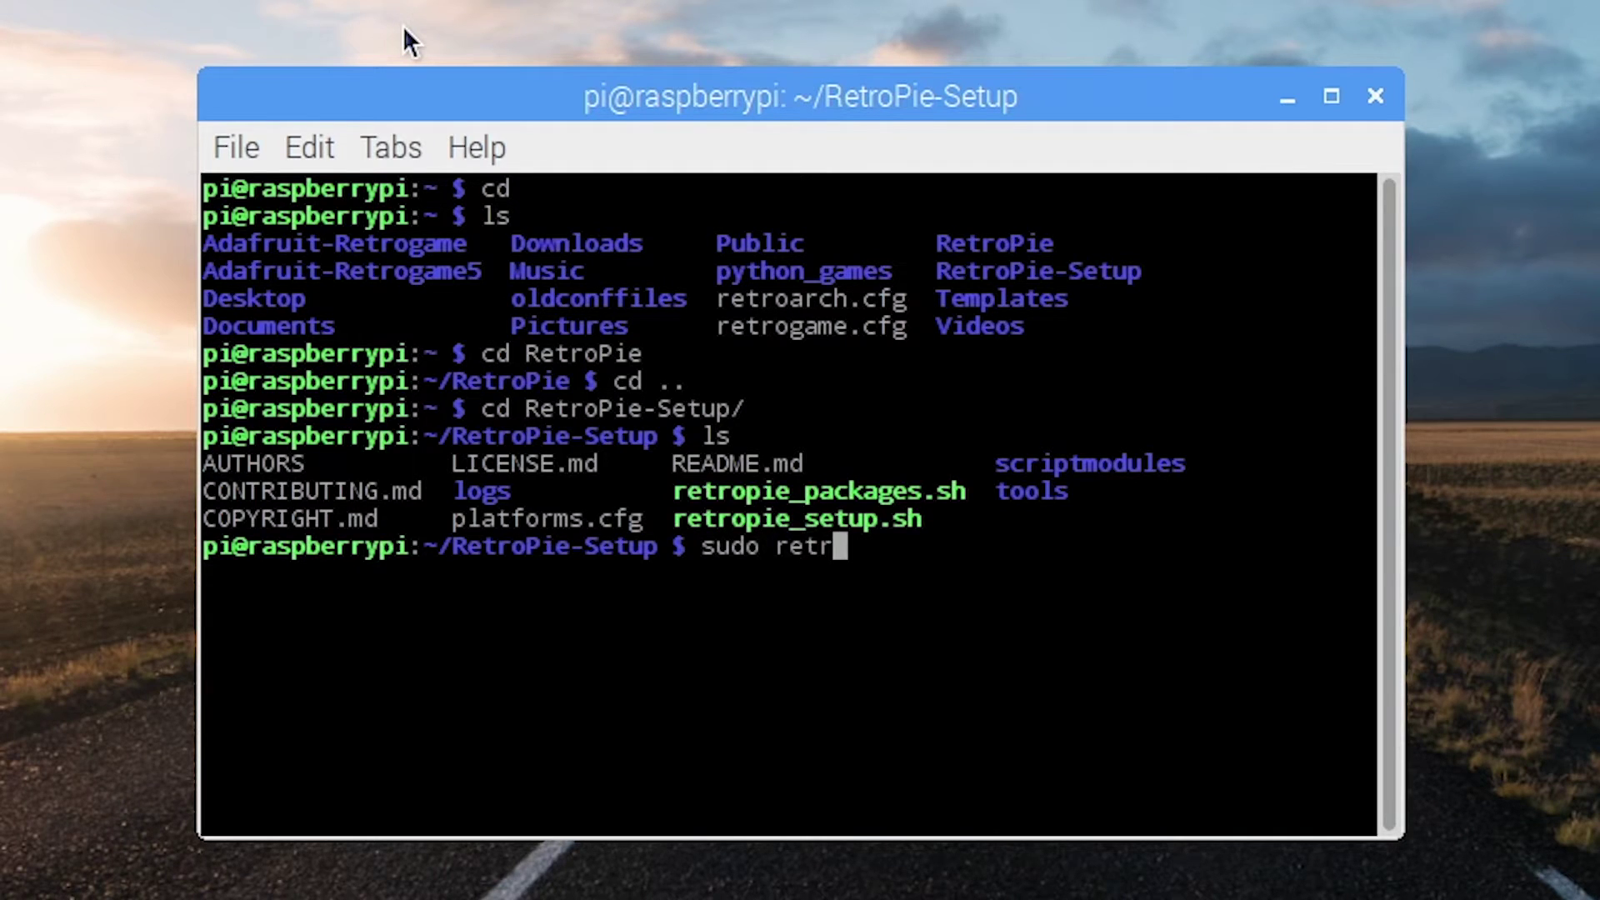
pyautogui.press('BackSpace')
pyautogui.press('BackSpace')
pyautogui.press('BackSpace')
pyautogui.press('BackSpace')
pyautogui.write('./r')
pyautogui.press('Tab')
pyautogui.write('s')
pyautogui.press('Tab')
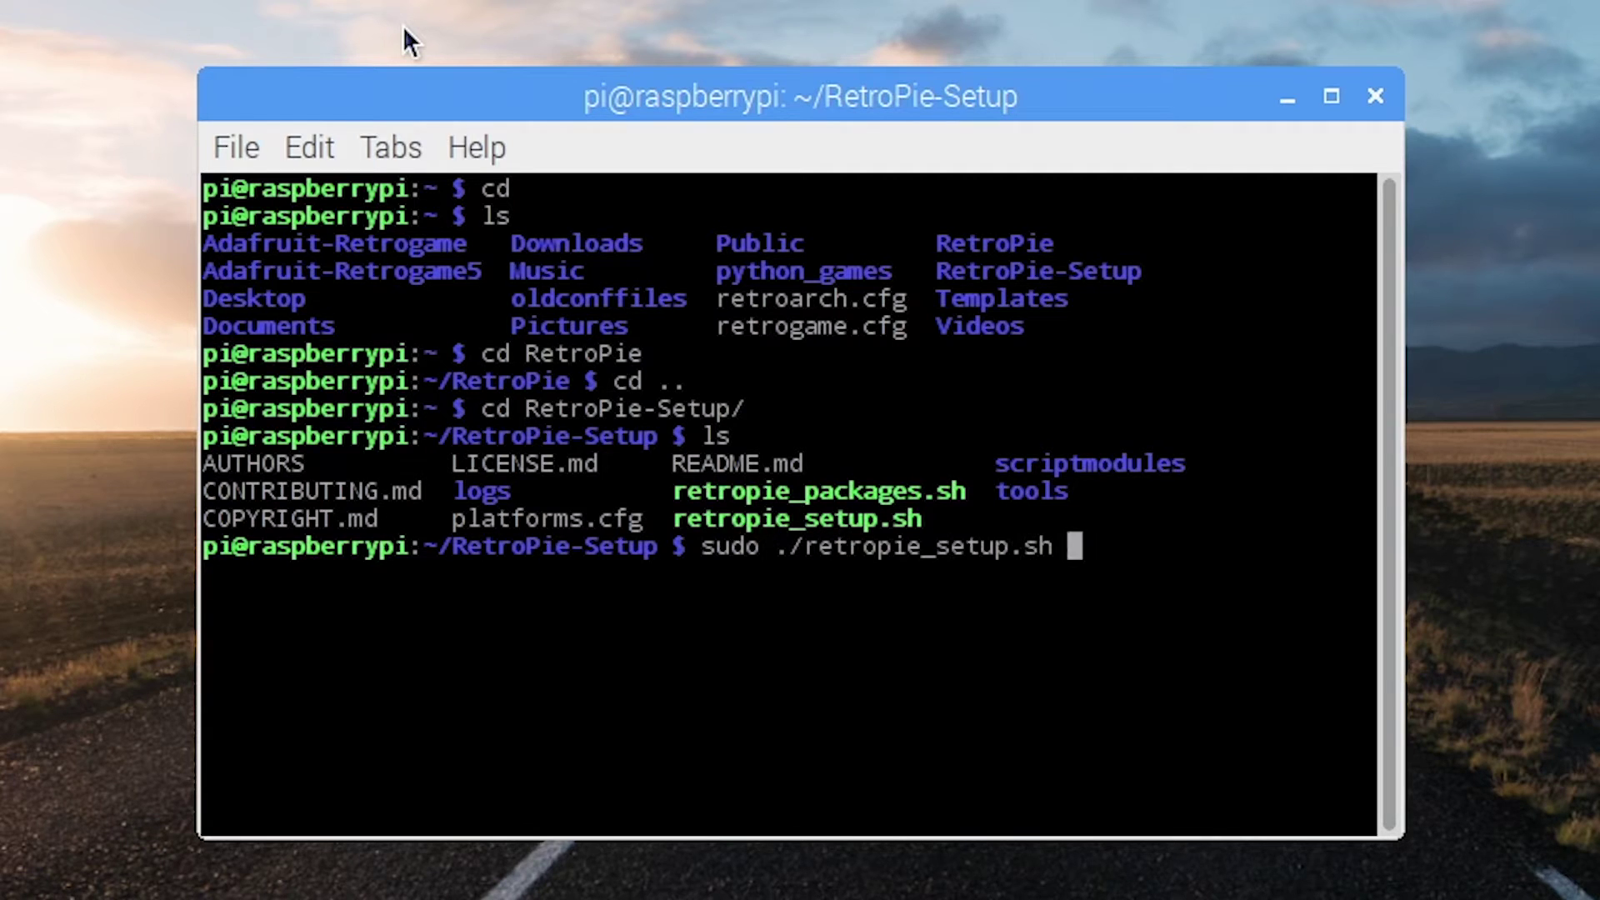
pyautogui.press('Return')
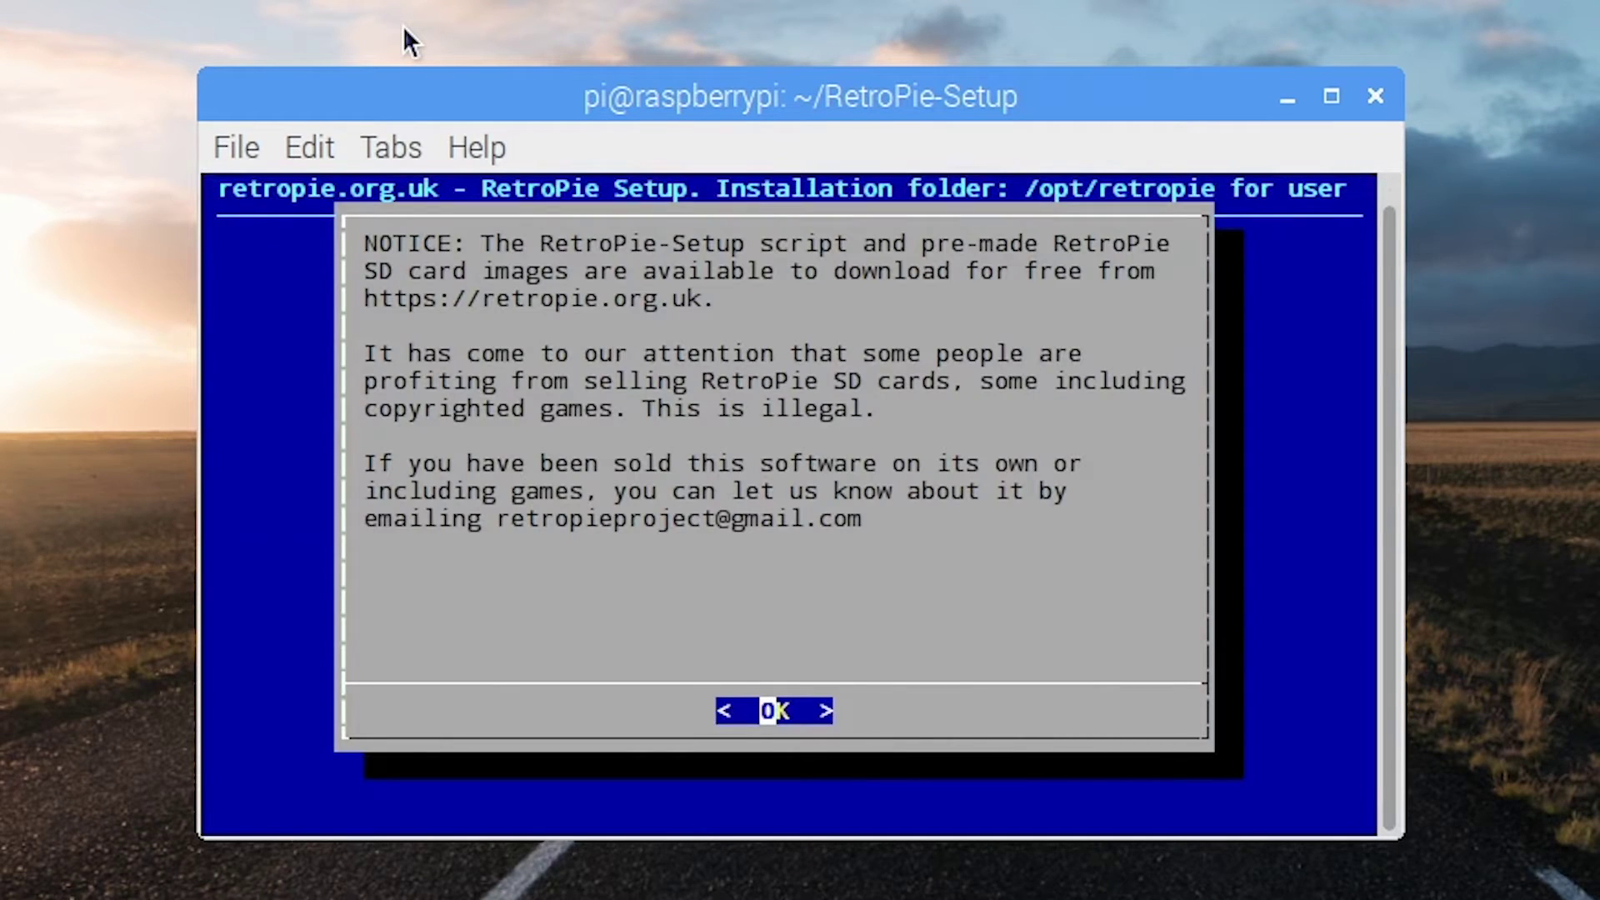
# Dismiss the notice and check the emulationstation entry under Manage packages > core.
pyautogui.press('Return')
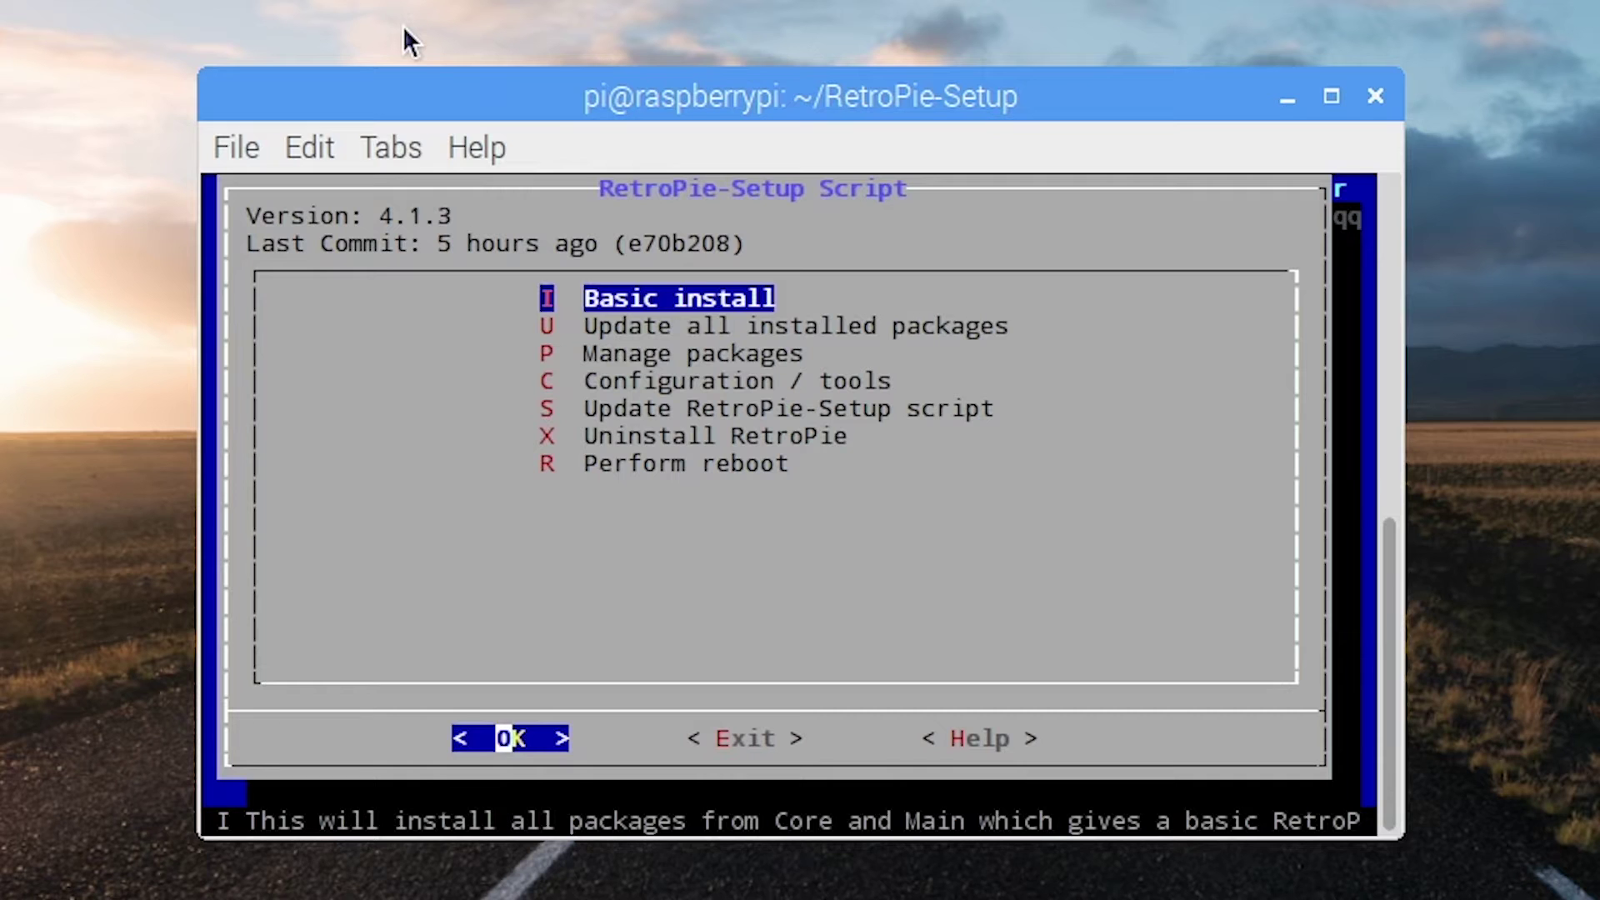
pyautogui.press('Down')
pyautogui.press('Down')
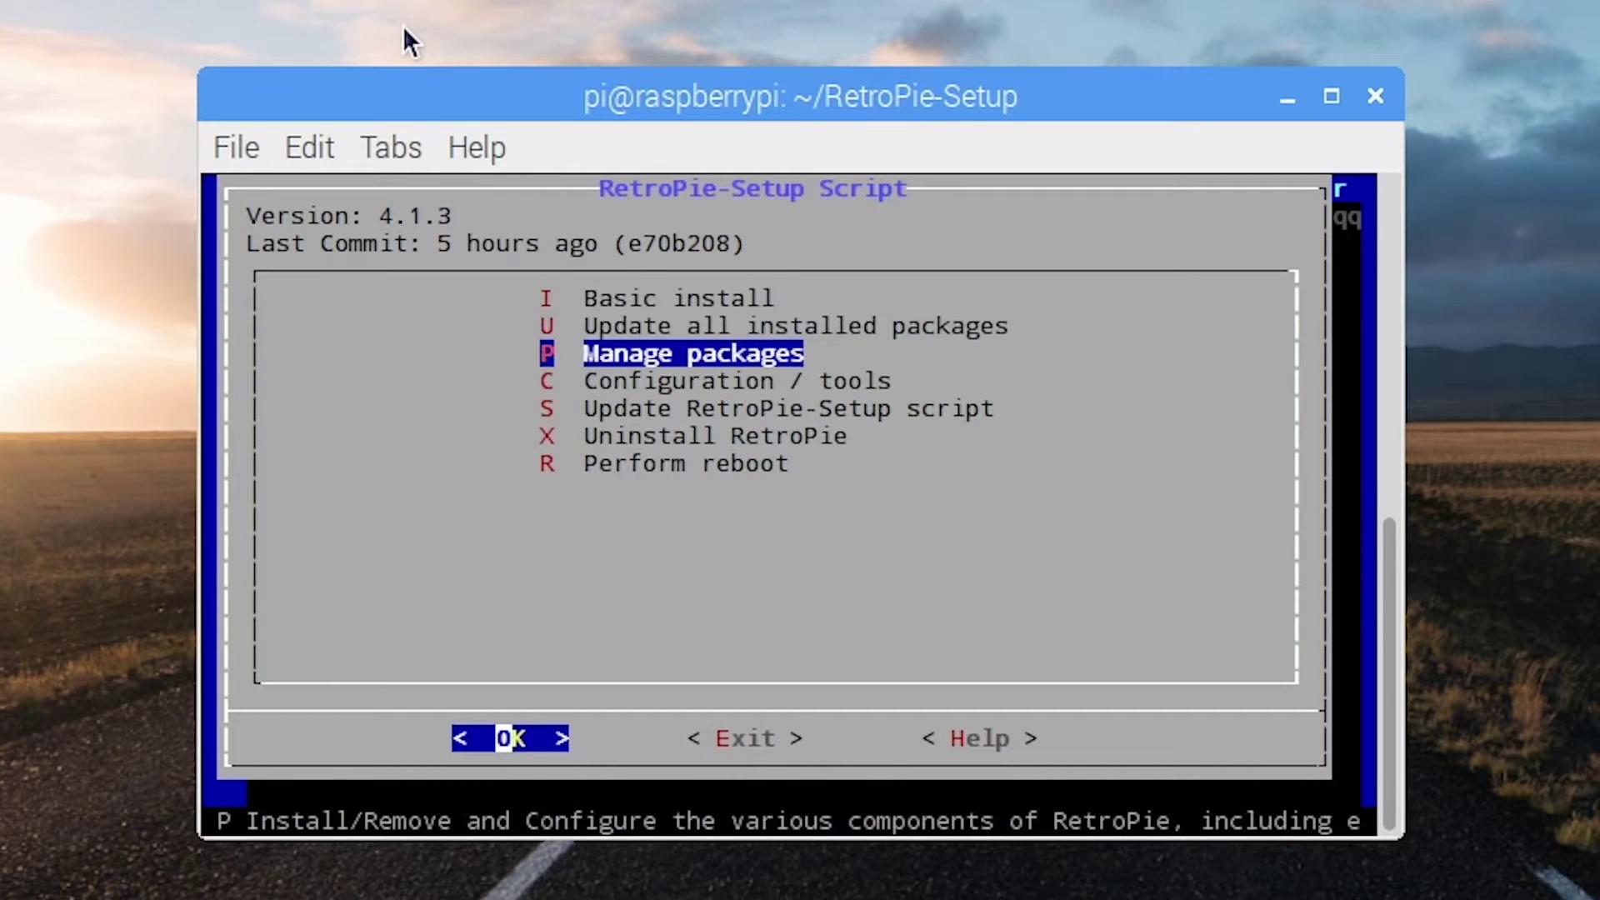
pyautogui.press('Return')
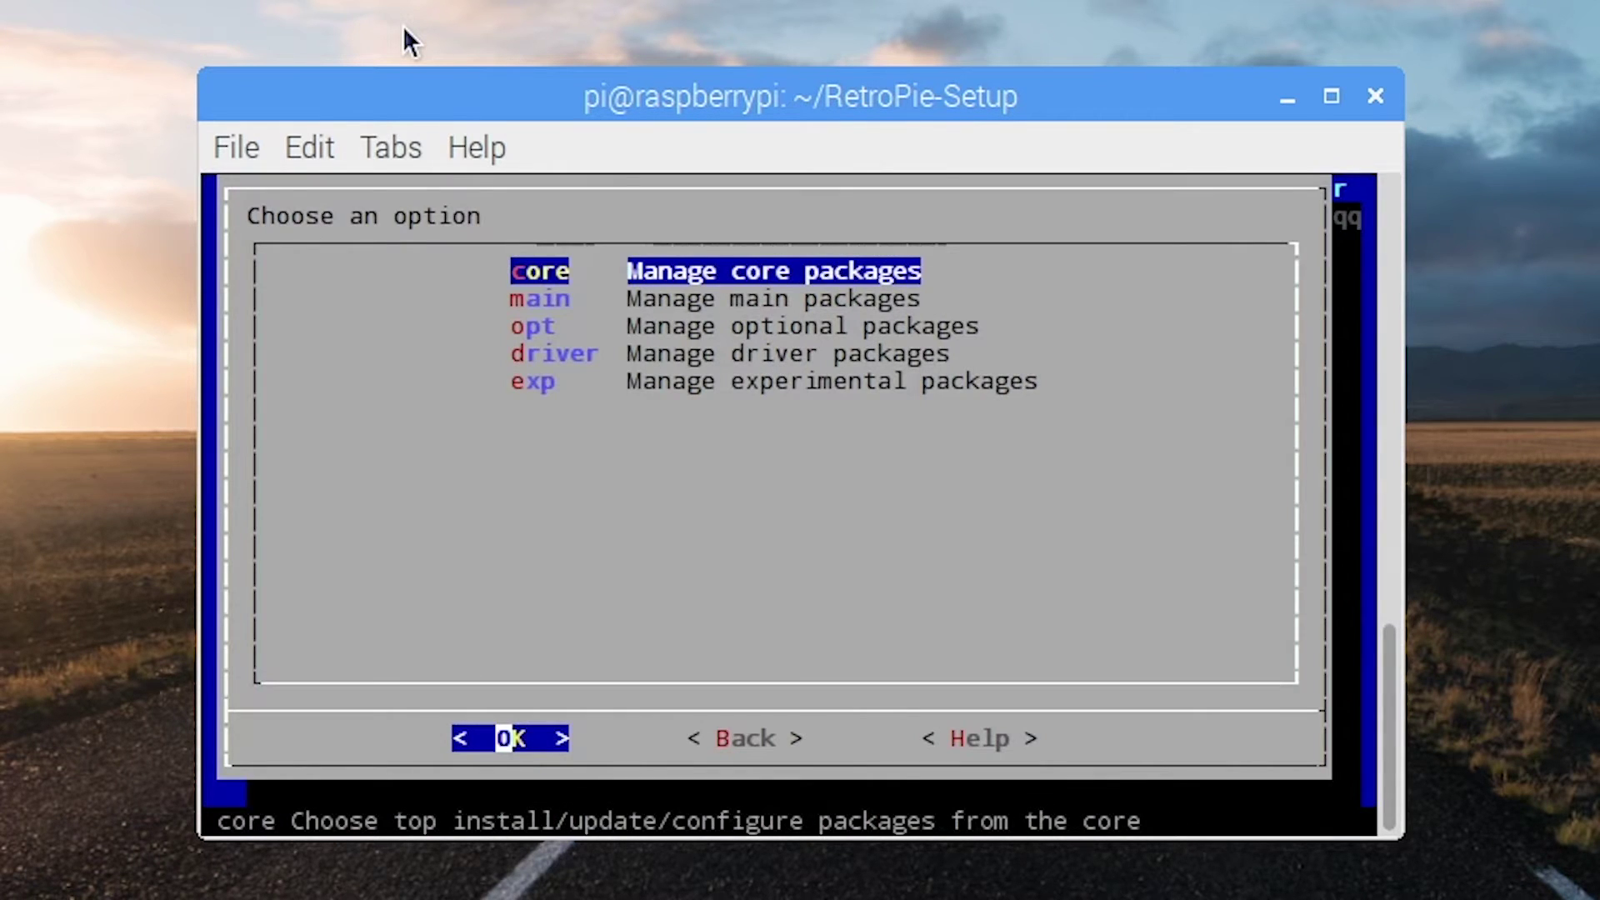
pyautogui.press('Return')
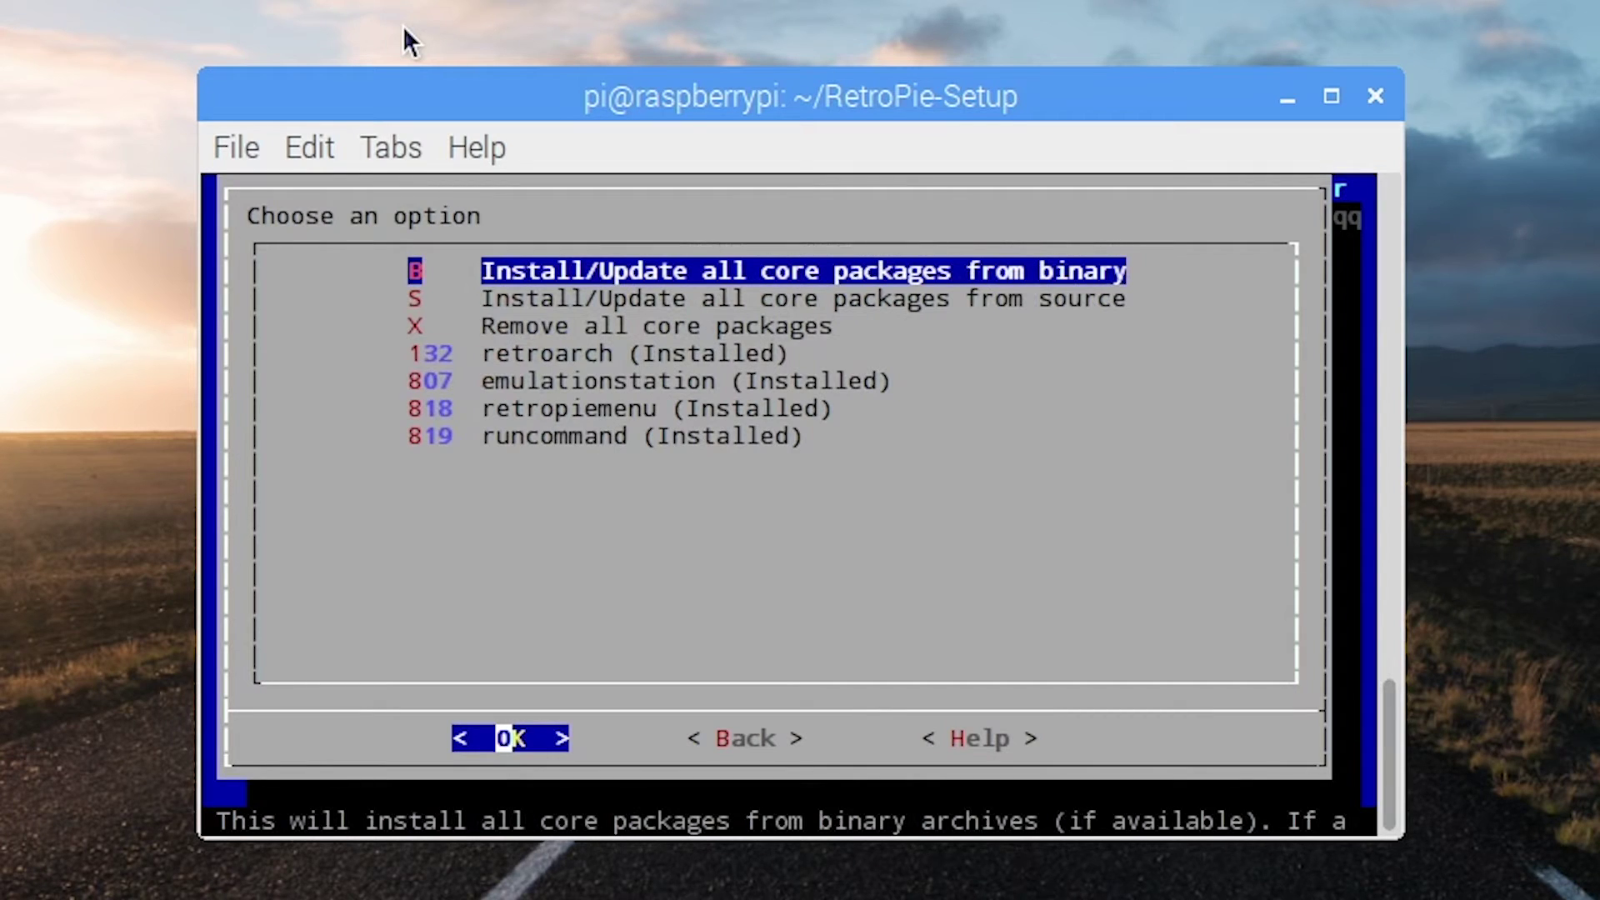
pyautogui.press('Down')
pyautogui.press('Down')
pyautogui.press('Down')
pyautogui.press('Down')
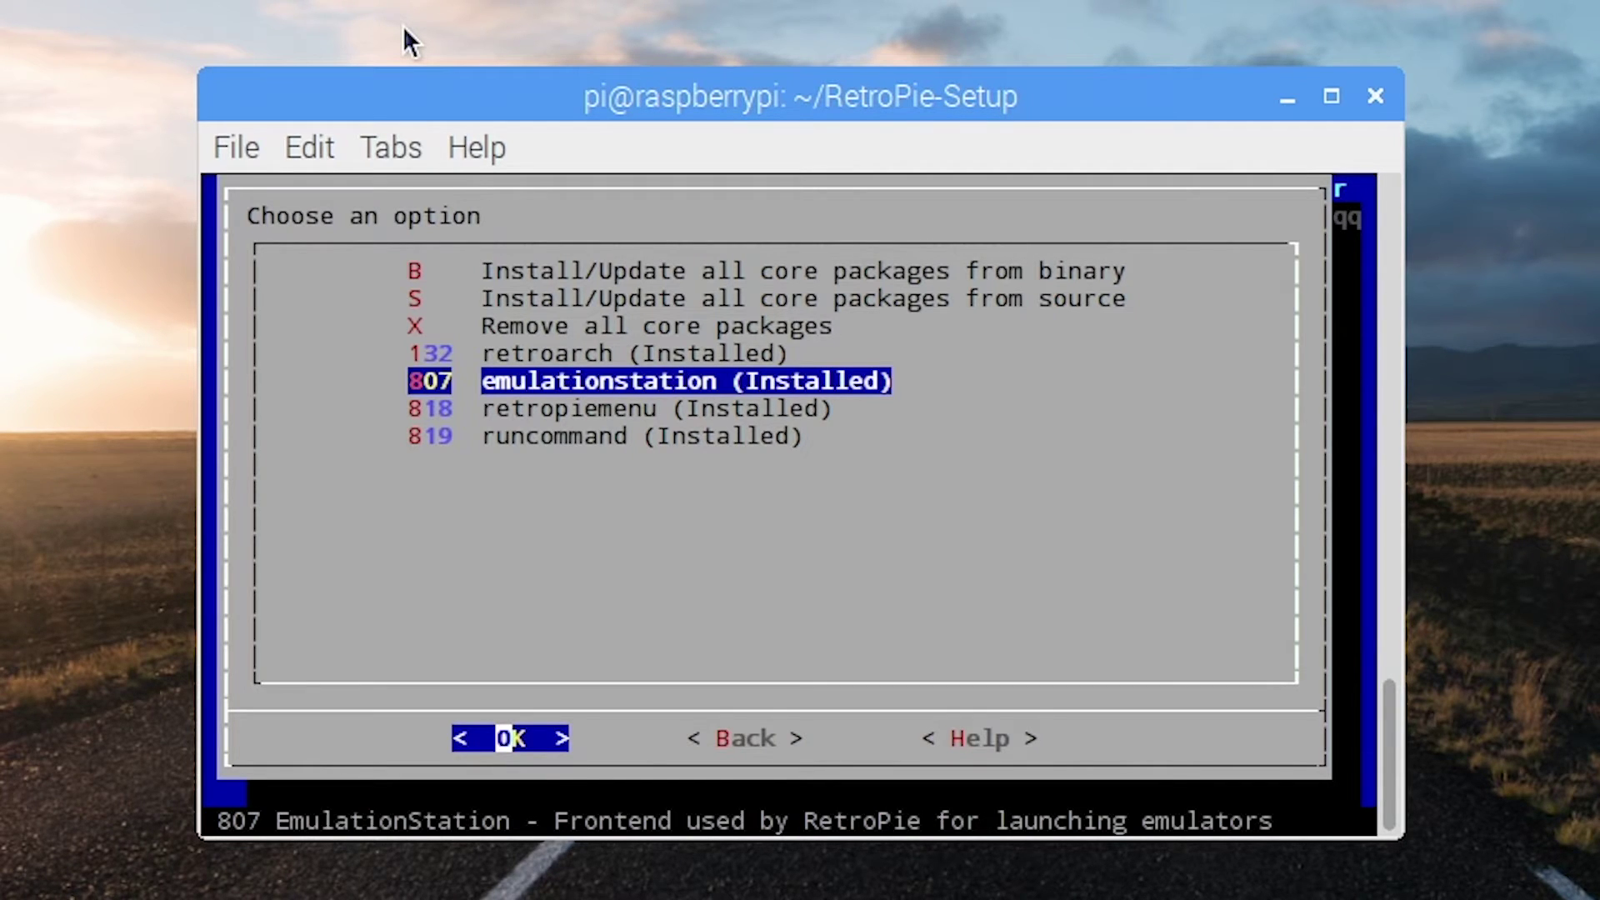
# Back out through the menus and exit RetroPie-Setup to the shell prompt.
pyautogui.press('Tab')
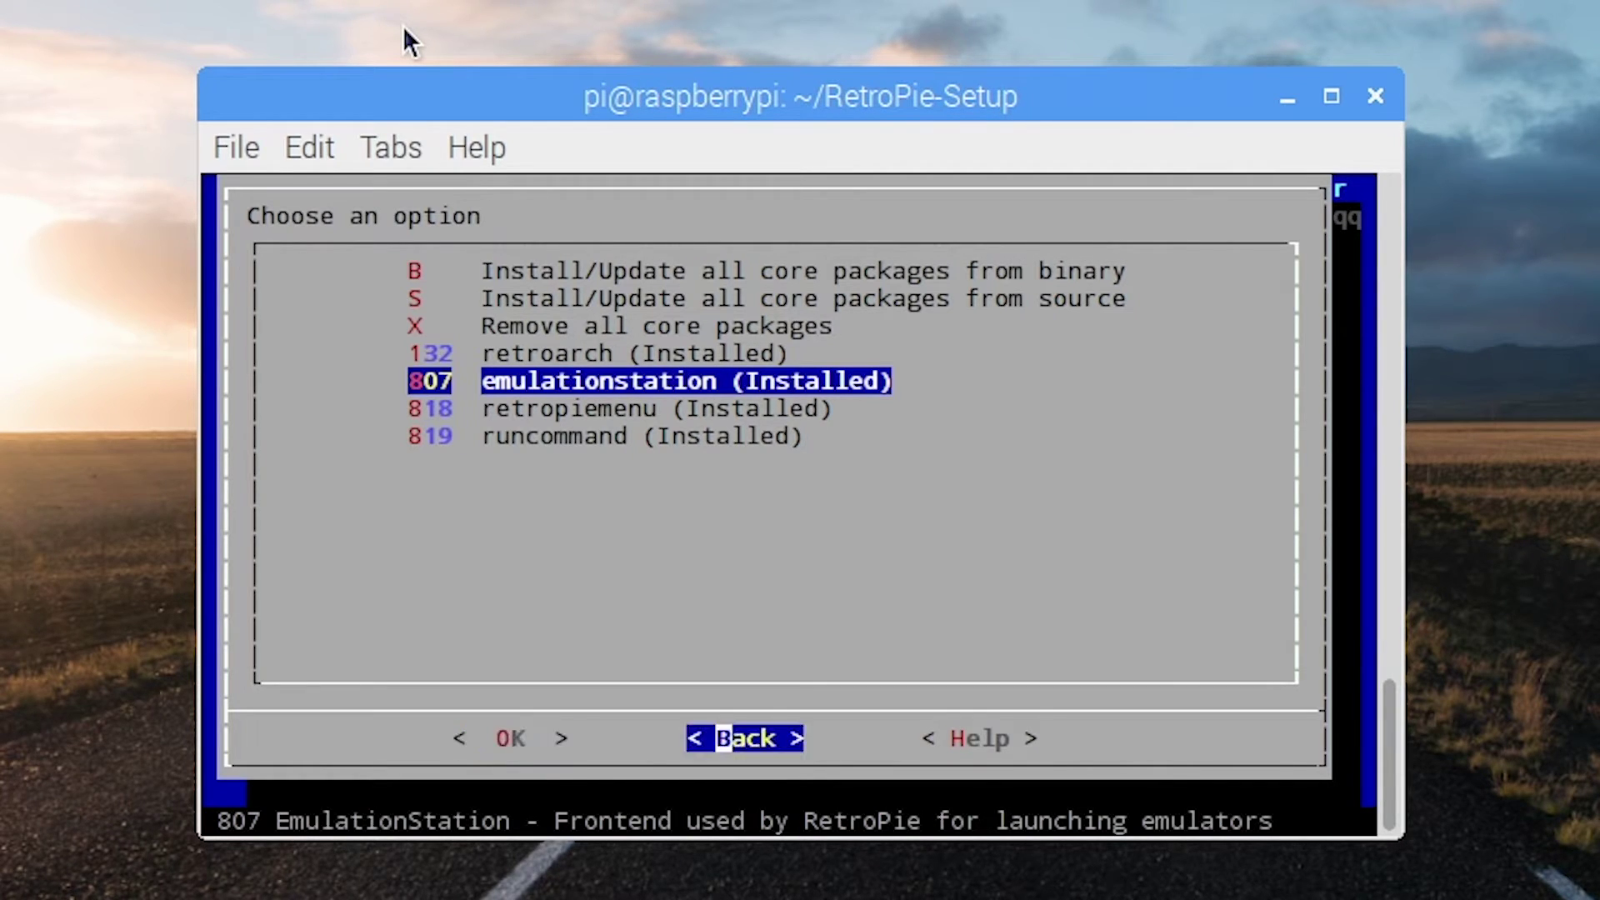
pyautogui.press('Return')
pyautogui.press('Tab')
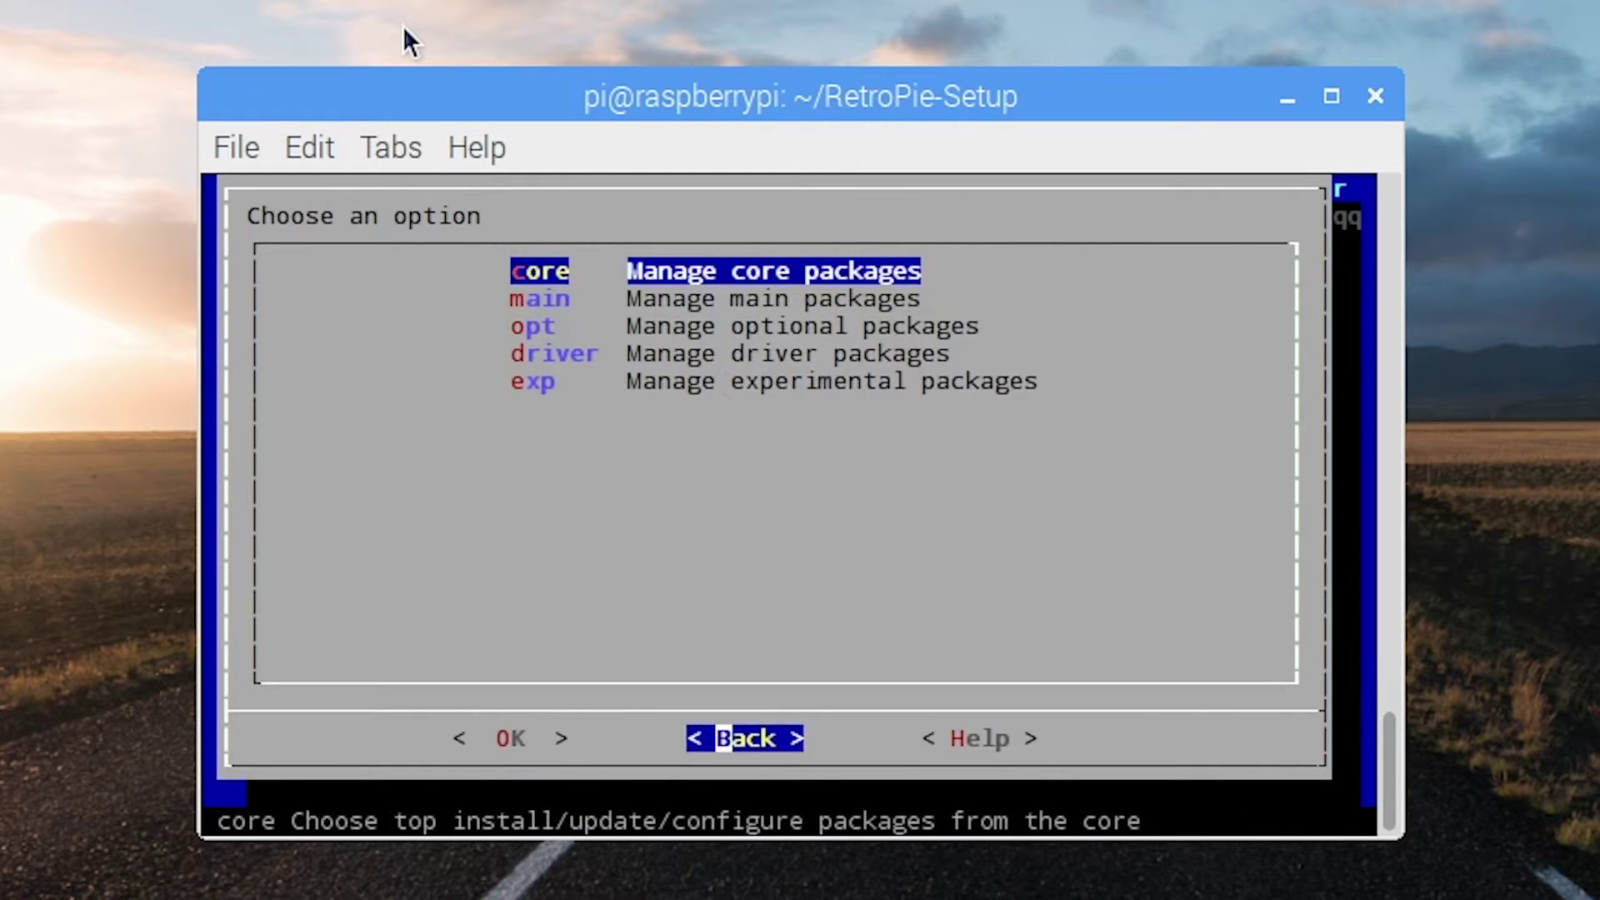
pyautogui.press('Return')
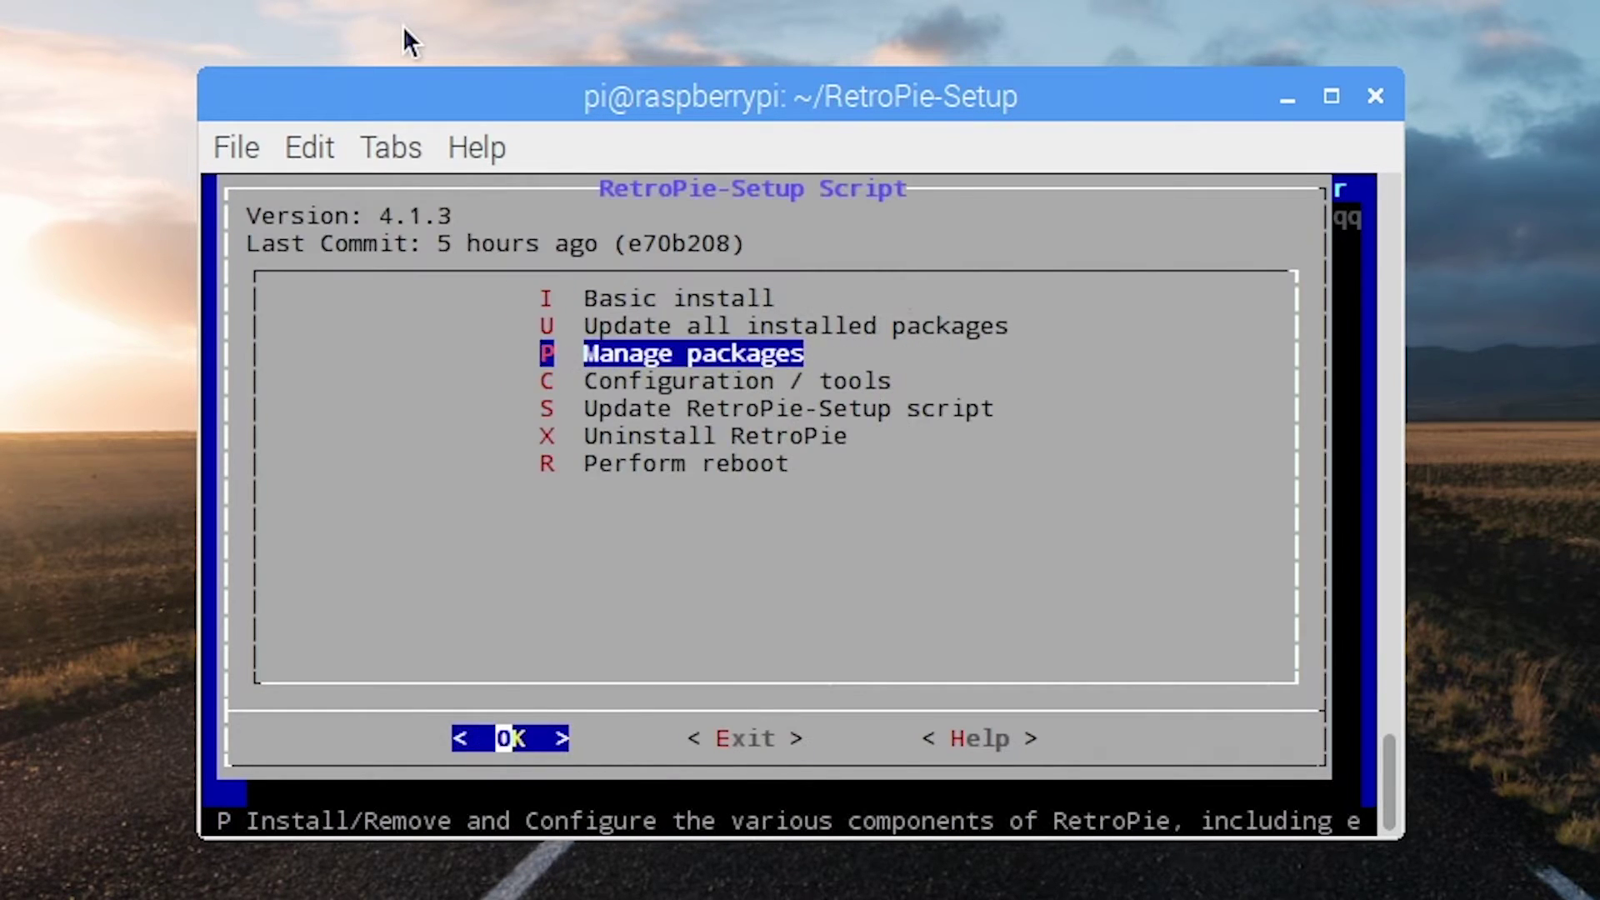
pyautogui.press('Tab')
pyautogui.press('Return')
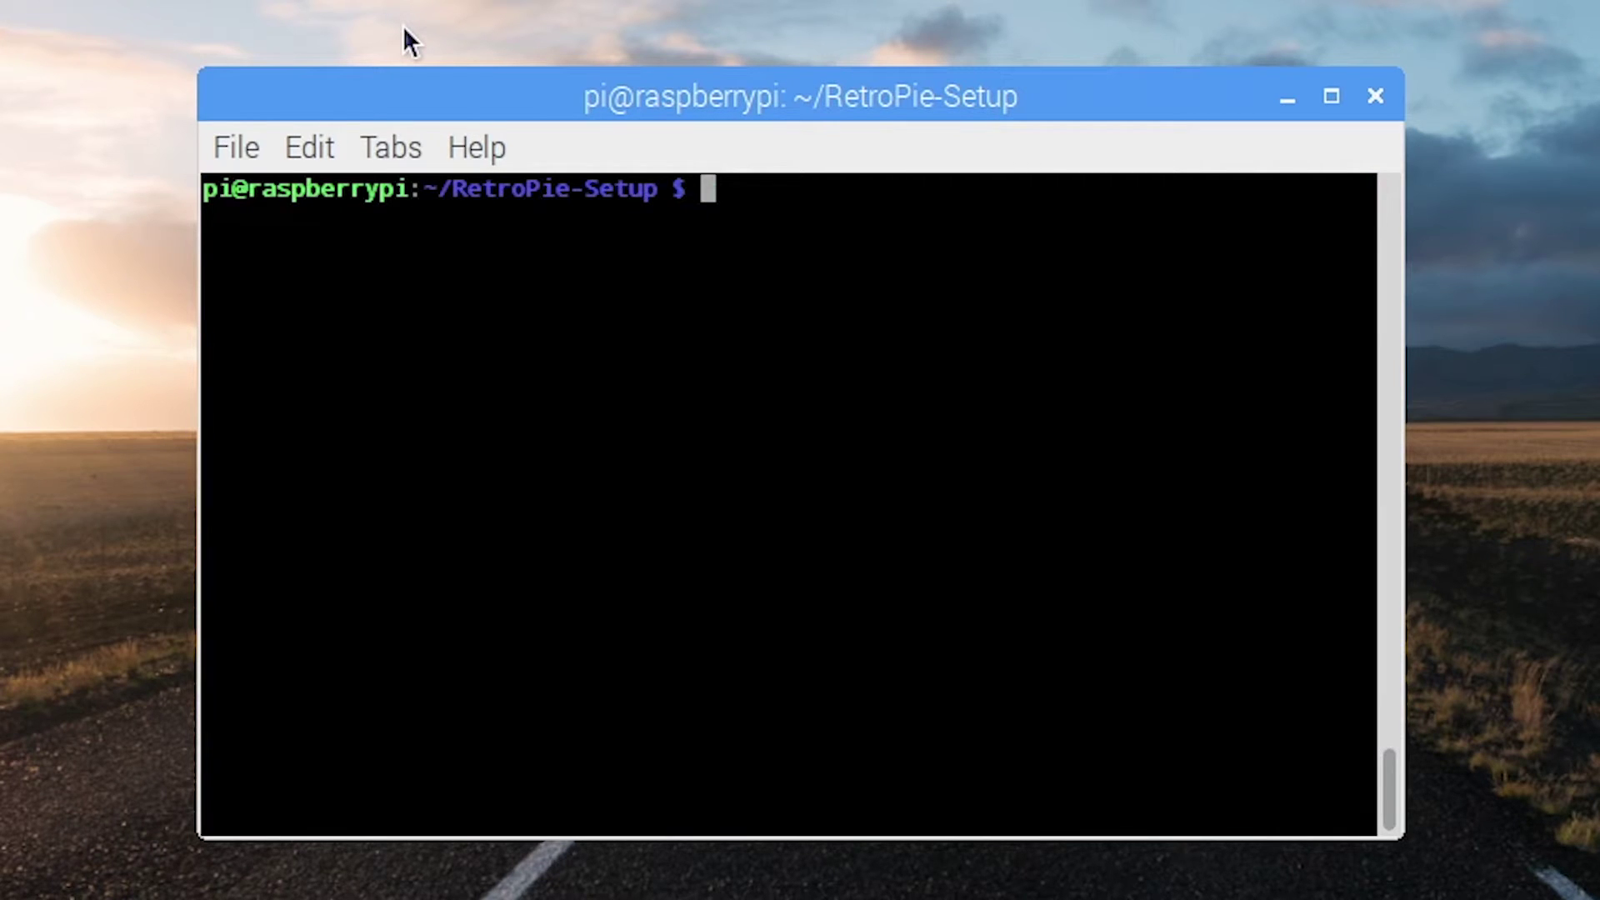
# Go to the home folder, discard a half-typed emulationstation command, and list the home files.
pyautogui.write('cd')
pyautogui.press('Return')
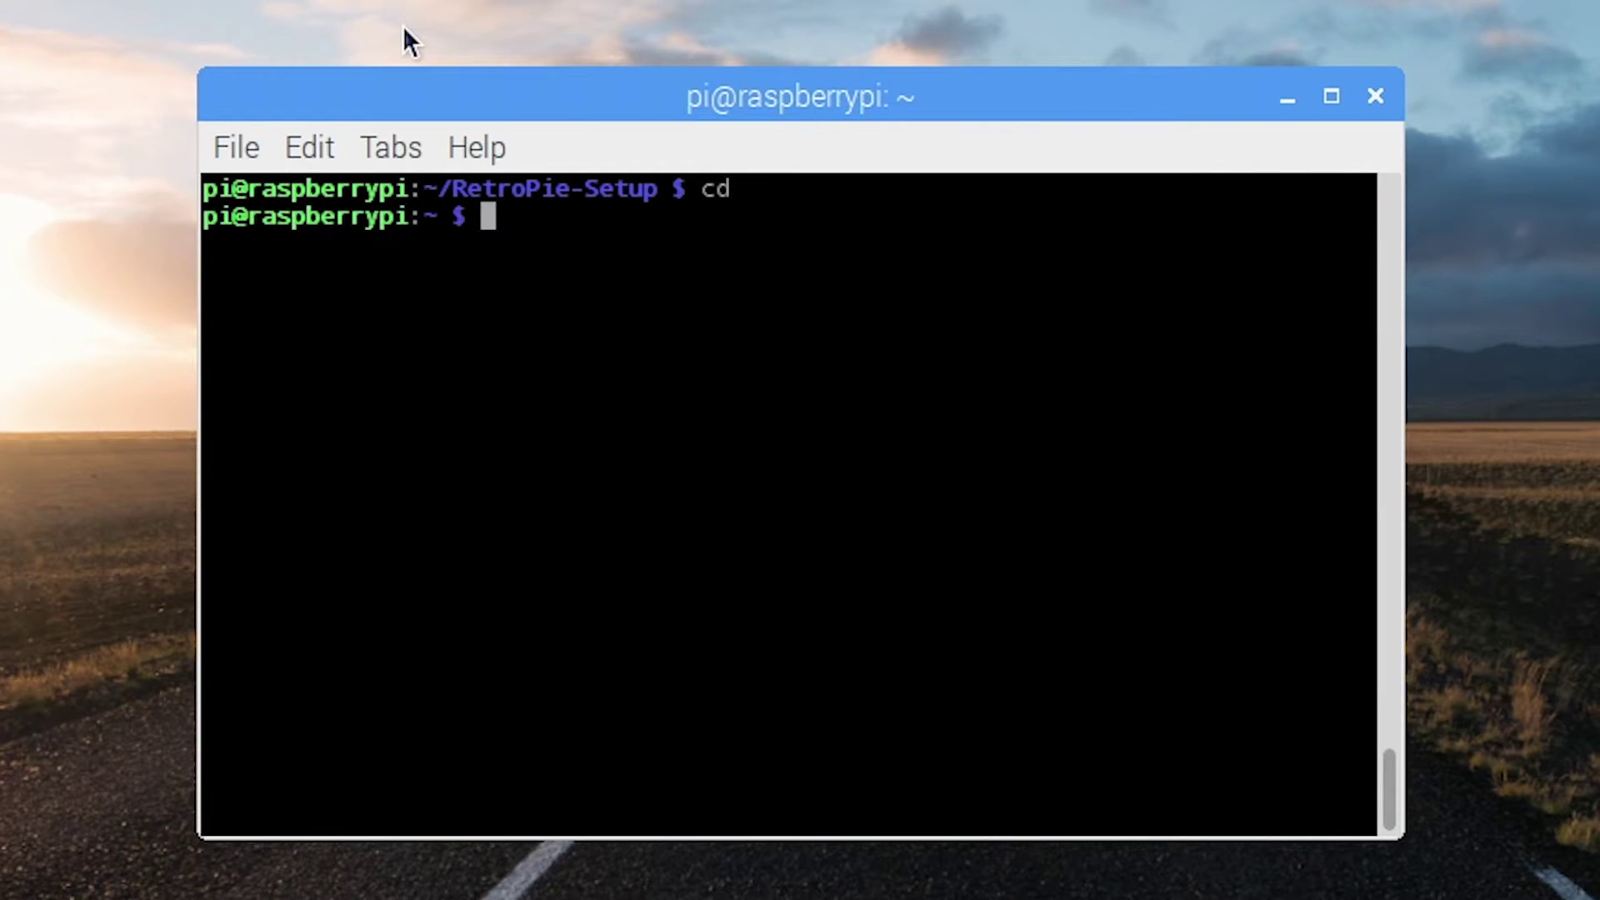
pyautogui.write('emu')
pyautogui.press('Tab')
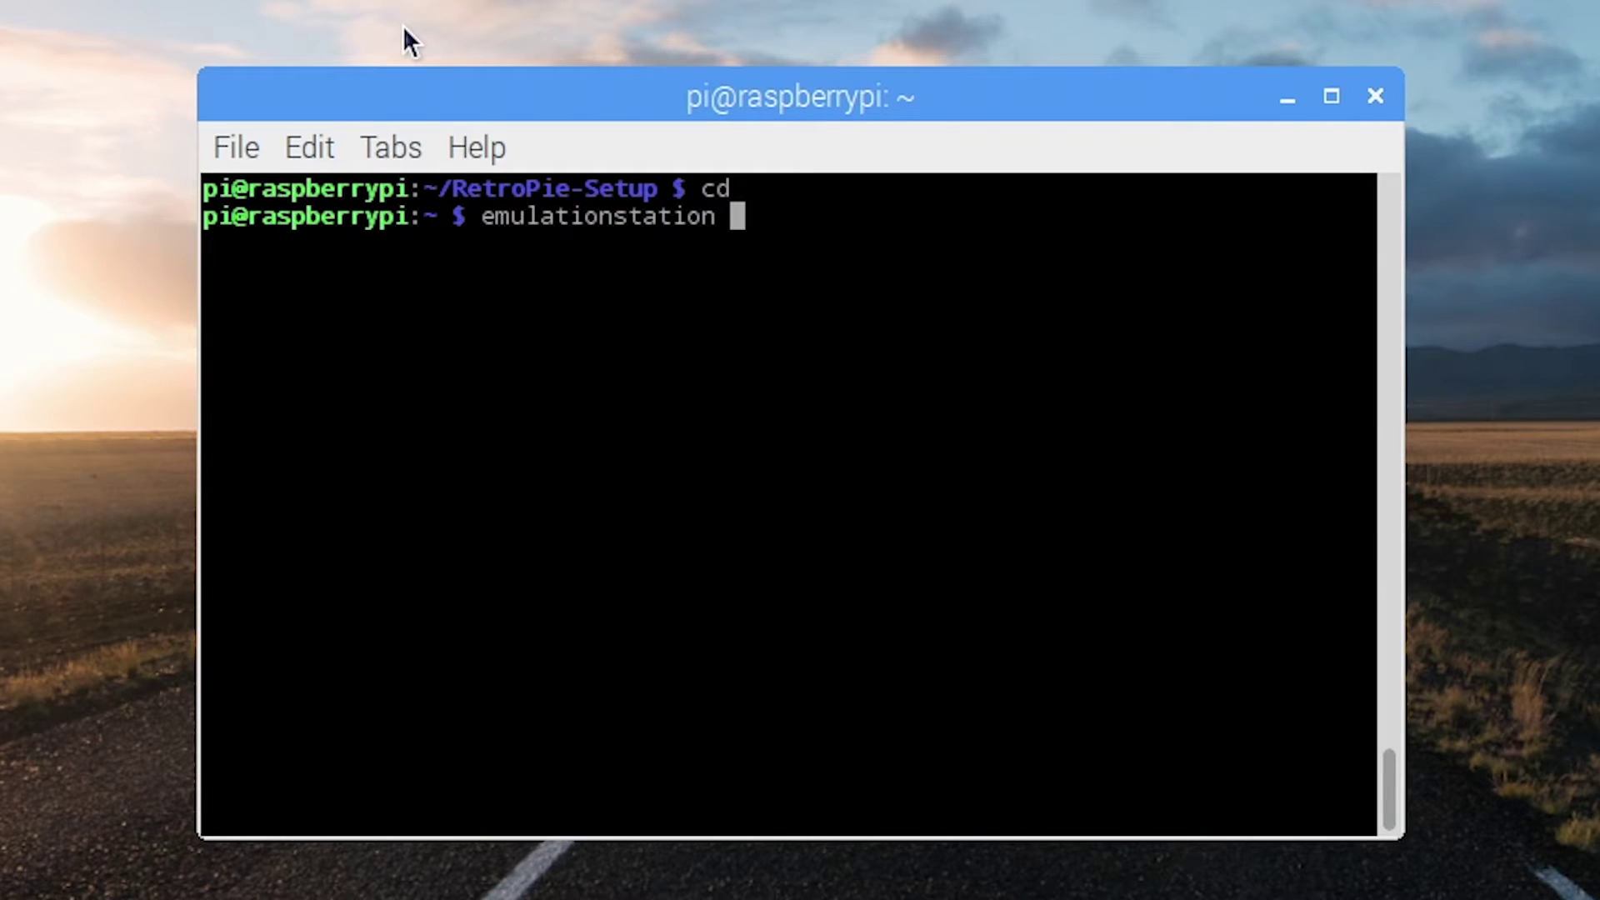
pyautogui.press('BackSpace')
pyautogui.press('BackSpace')
pyautogui.press('BackSpace')
pyautogui.press('BackSpace')
pyautogui.press('BackSpace')
pyautogui.press('BackSpace')
pyautogui.press('BackSpace')
pyautogui.press('BackSpace')
pyautogui.press('BackSpace')
pyautogui.press('BackSpace')
pyautogui.press('BackSpace')
pyautogui.press('BackSpace')
pyautogui.press('BackSpace')
pyautogui.press('BackSpace')
pyautogui.press('BackSpace')
pyautogui.press('BackSpace')
pyautogui.press('BackSpace')
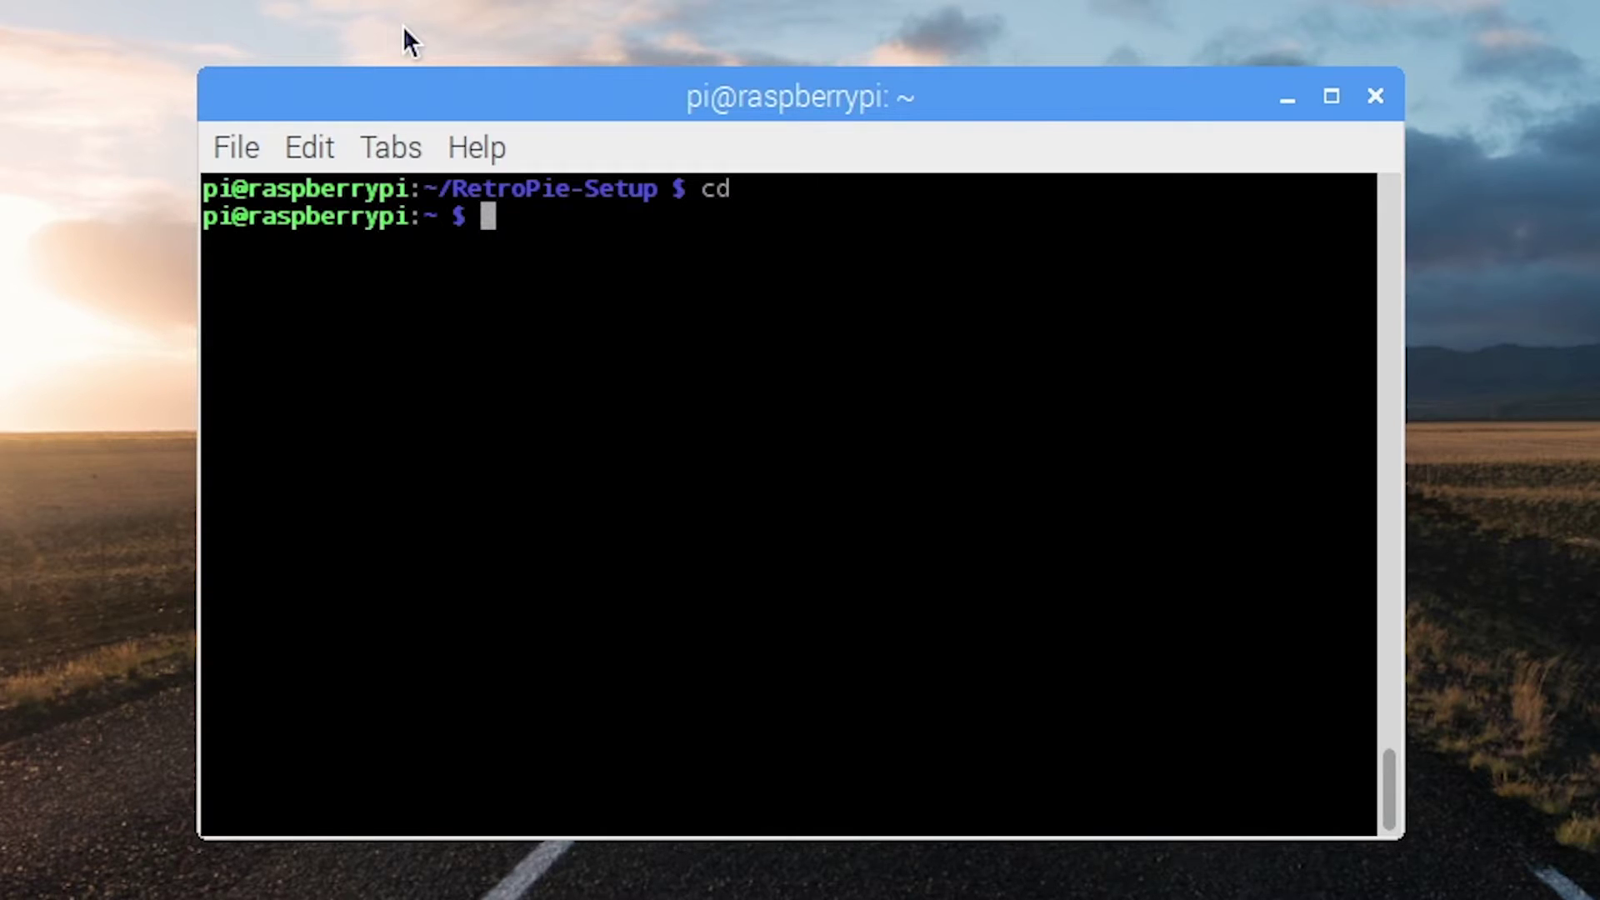
pyautogui.write('ls')
pyautogui.press('Return')
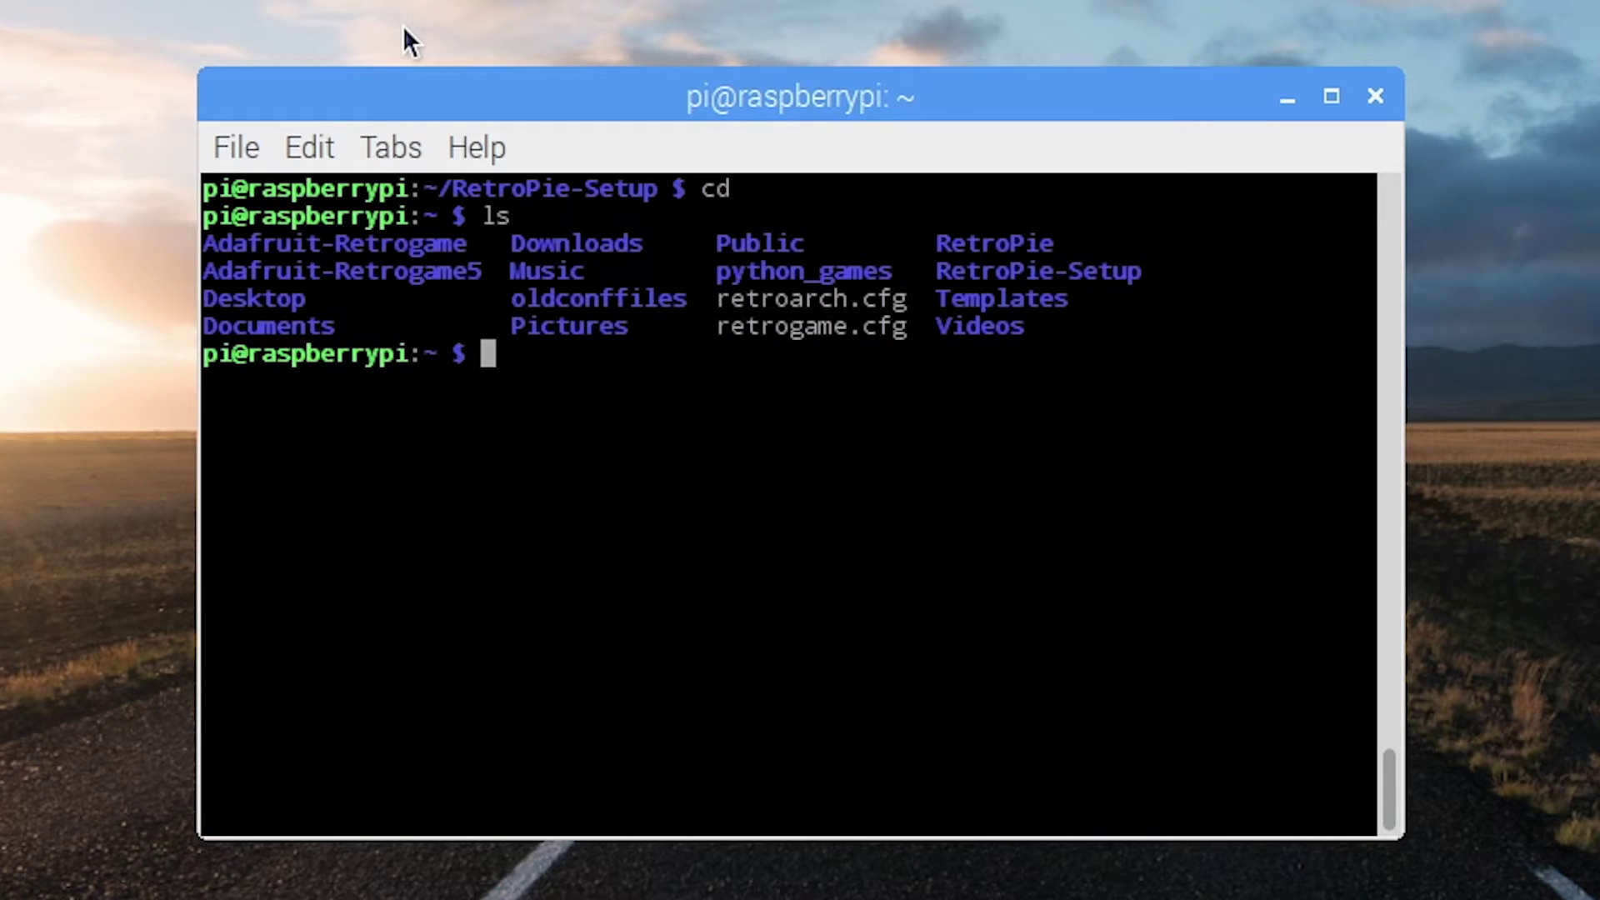
# Enter ~/Adafruit-Retrogame and list its files.
pyautogui.write('cd A')
pyautogui.press('Tab')
pyautogui.press('Return')
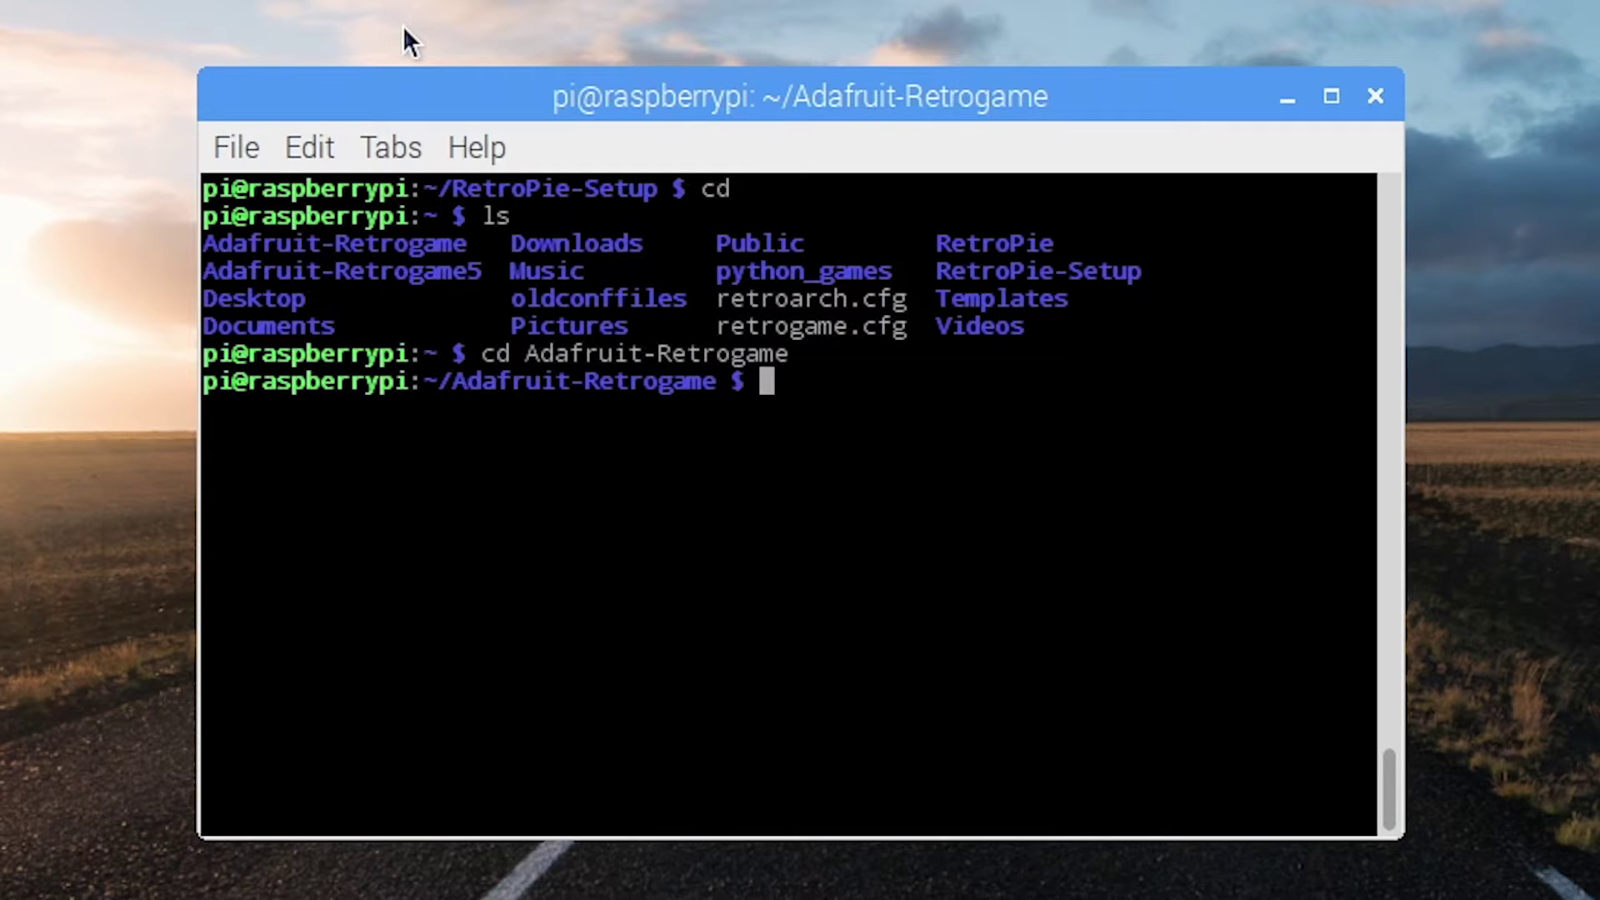
pyautogui.write('ls')
pyautogui.press('Return')
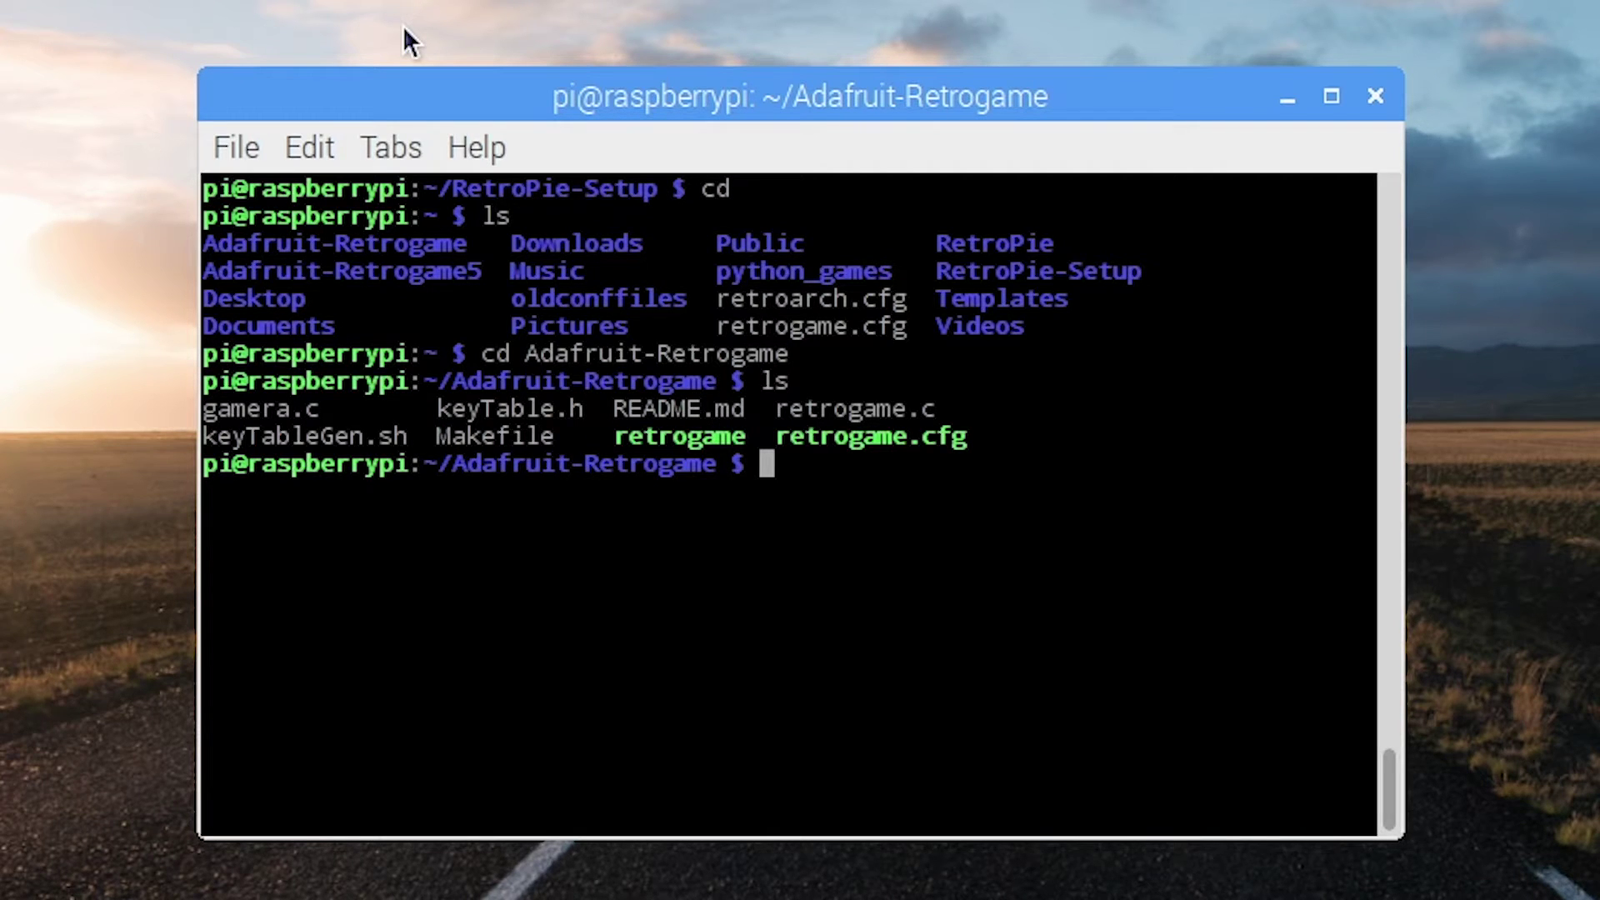
# Open the mistyped retrogame.cf in vi, suspend it with Ctrl+Z, and recall the command.
pyautogui.write('vi re')
pyautogui.press('Tab')
pyautogui.write('.cf')
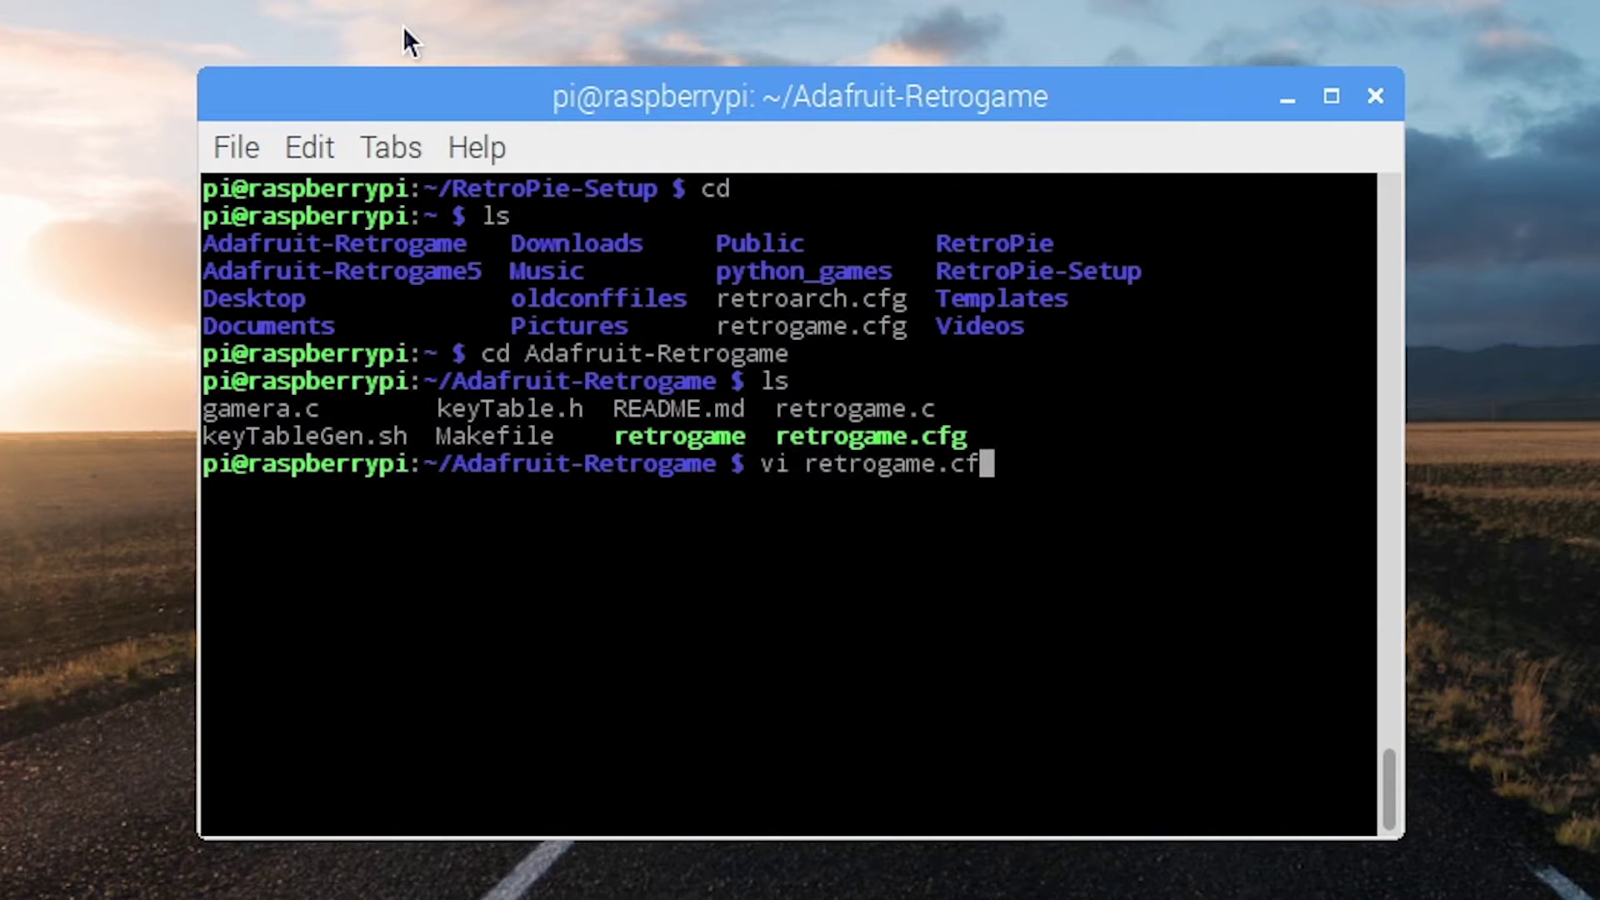
pyautogui.press('Return')
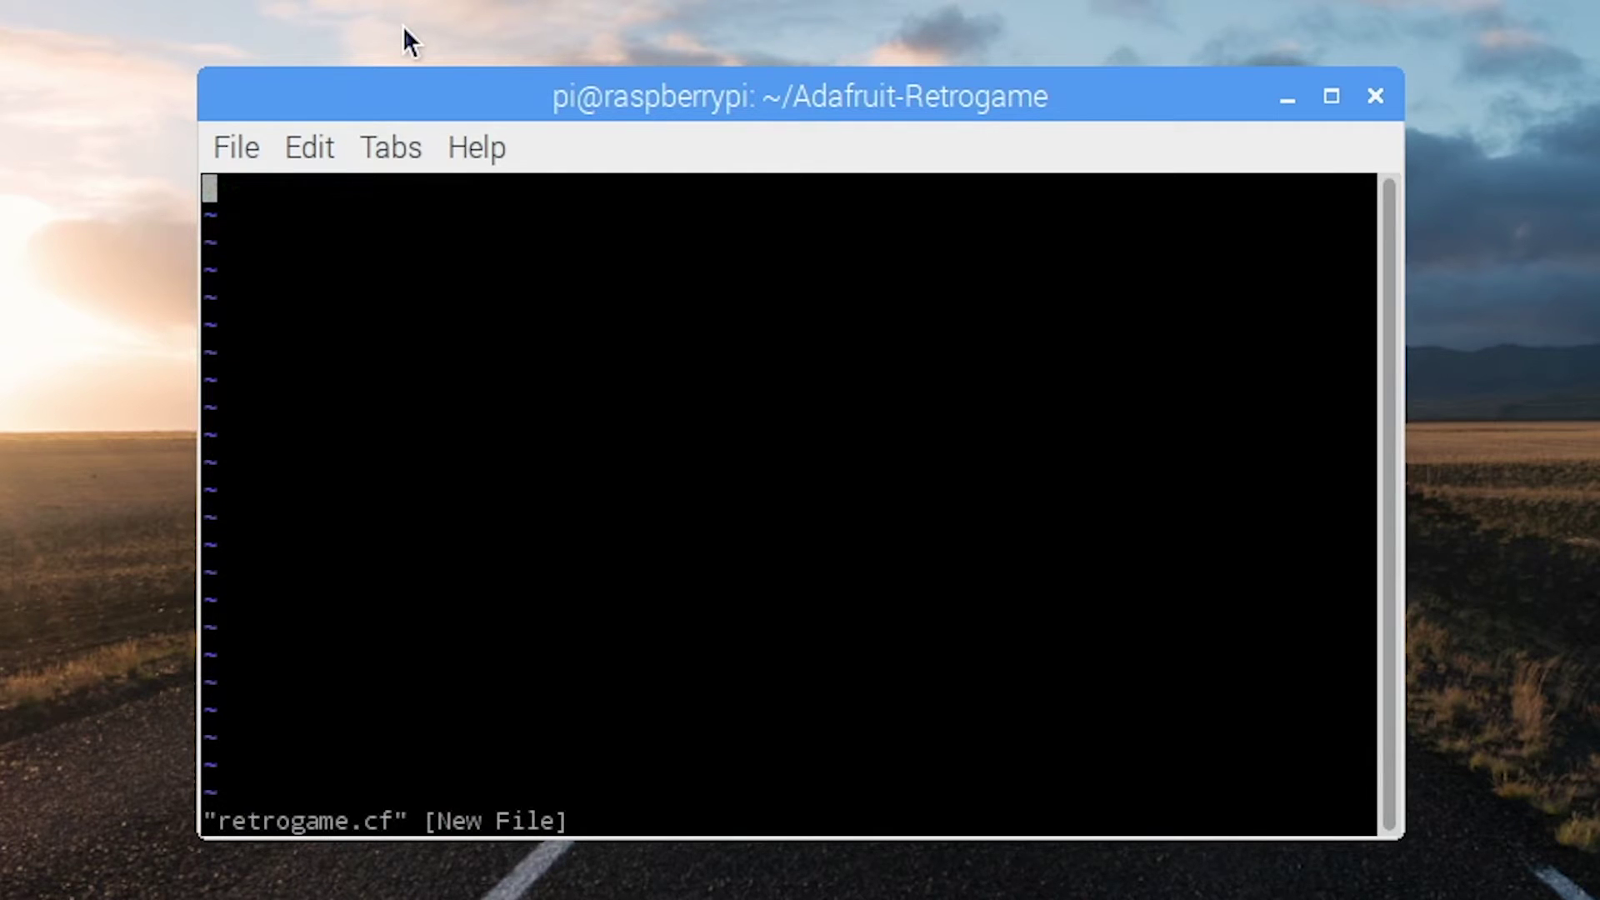
pyautogui.hotkey('ctrl', 'z')
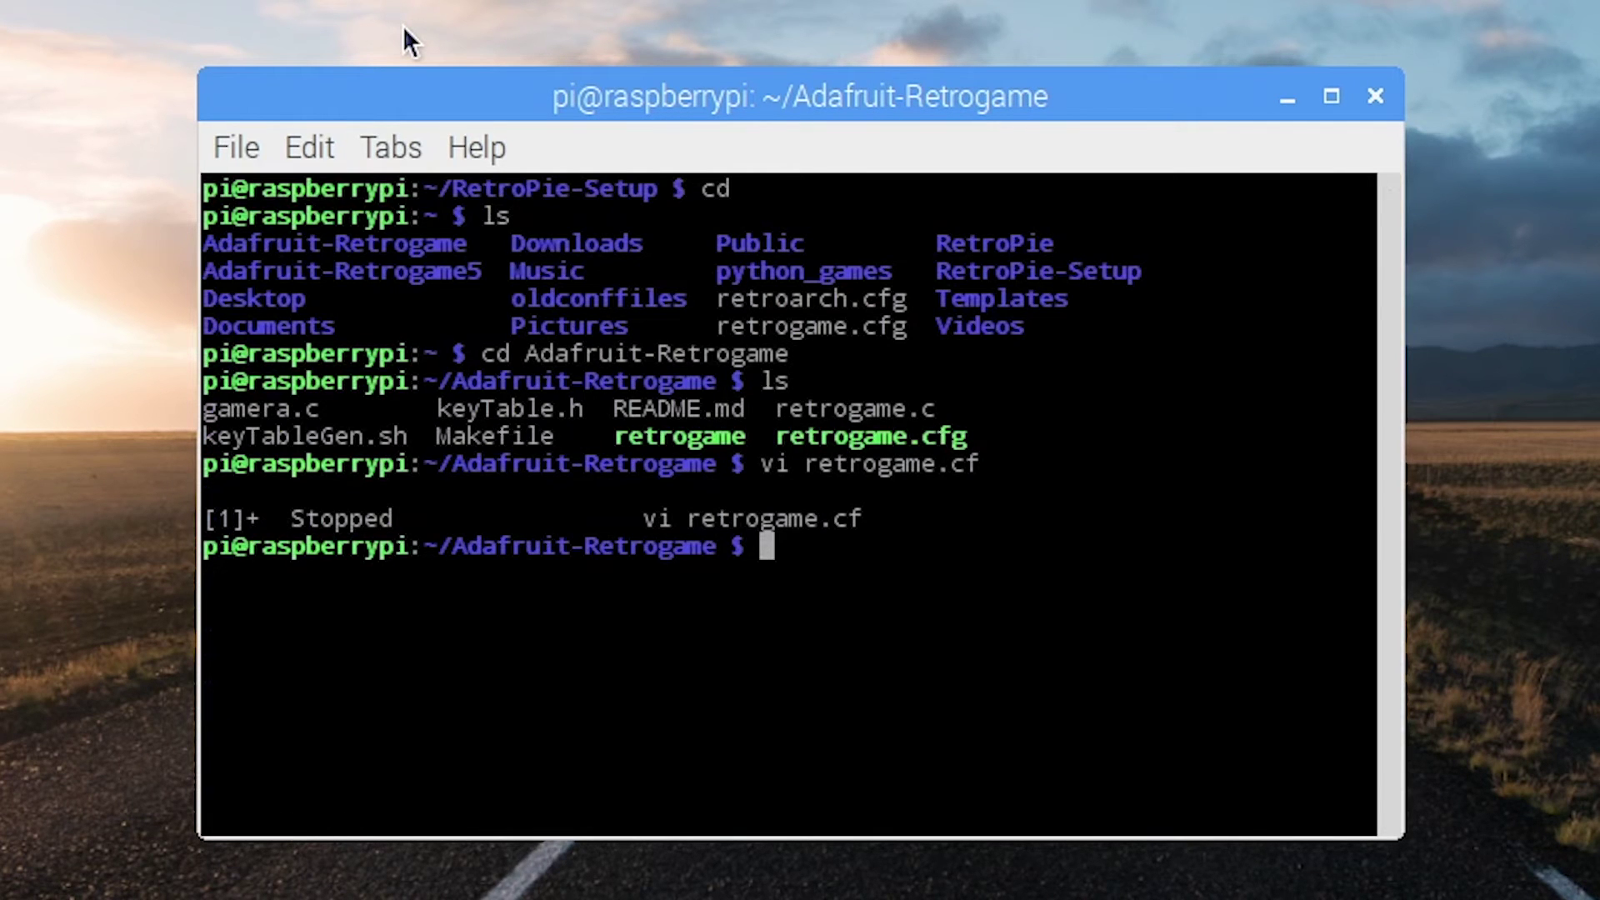
pyautogui.press('Up')
# Correct the command to open retrogame.cfg in vi and dismiss the swap-file warning.
pyautogui.write('g')
pyautogui.press('Return')
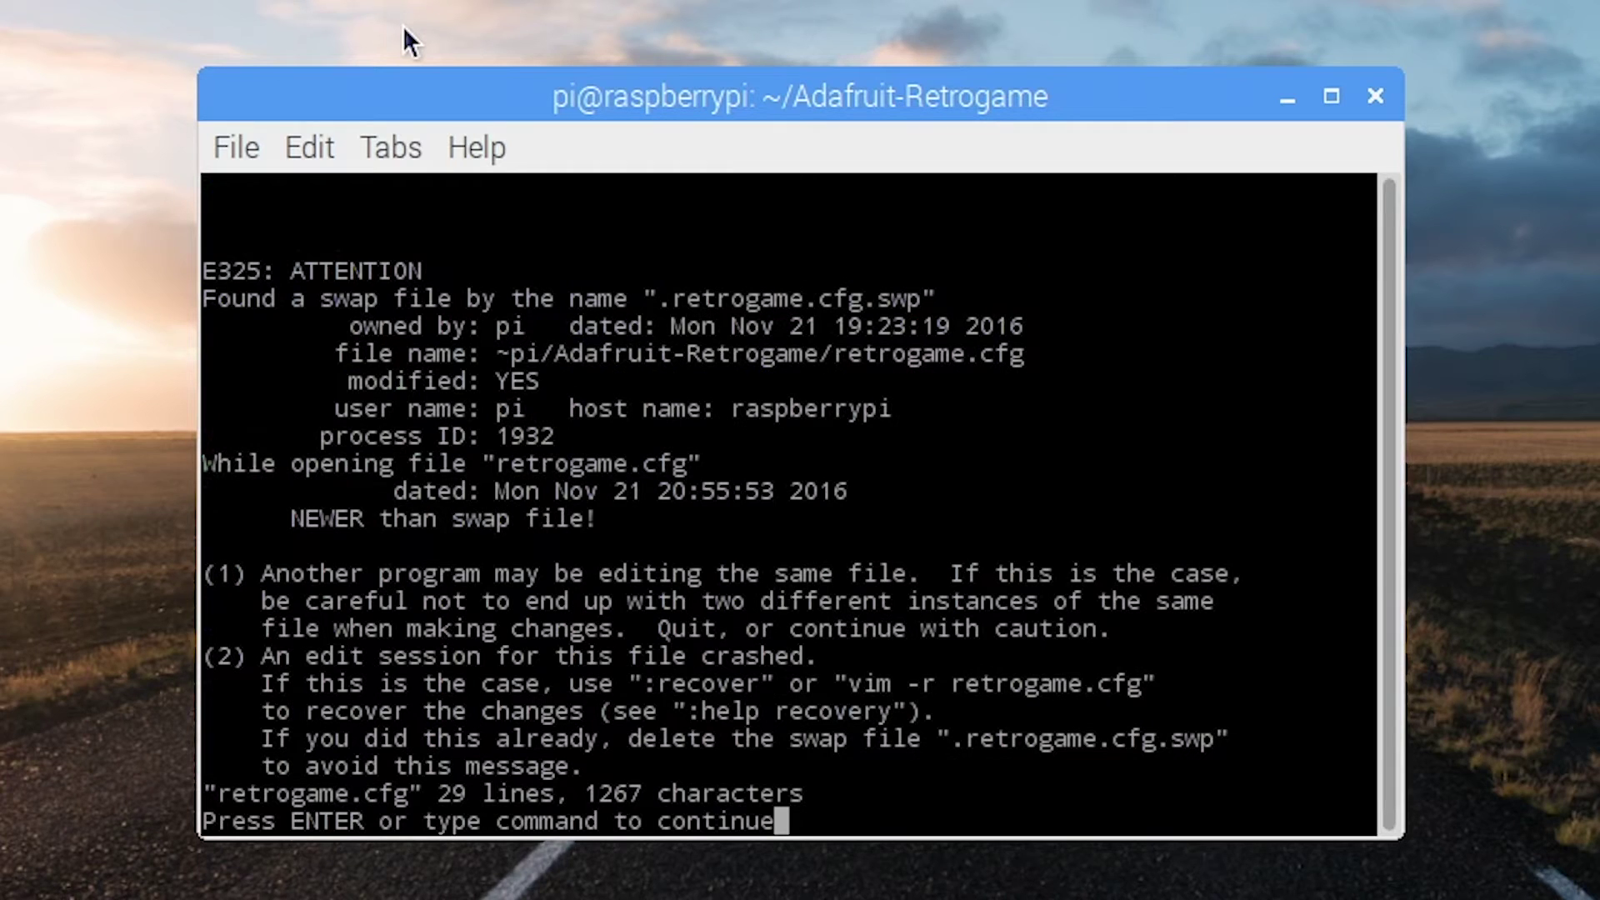
pyautogui.press('Return')
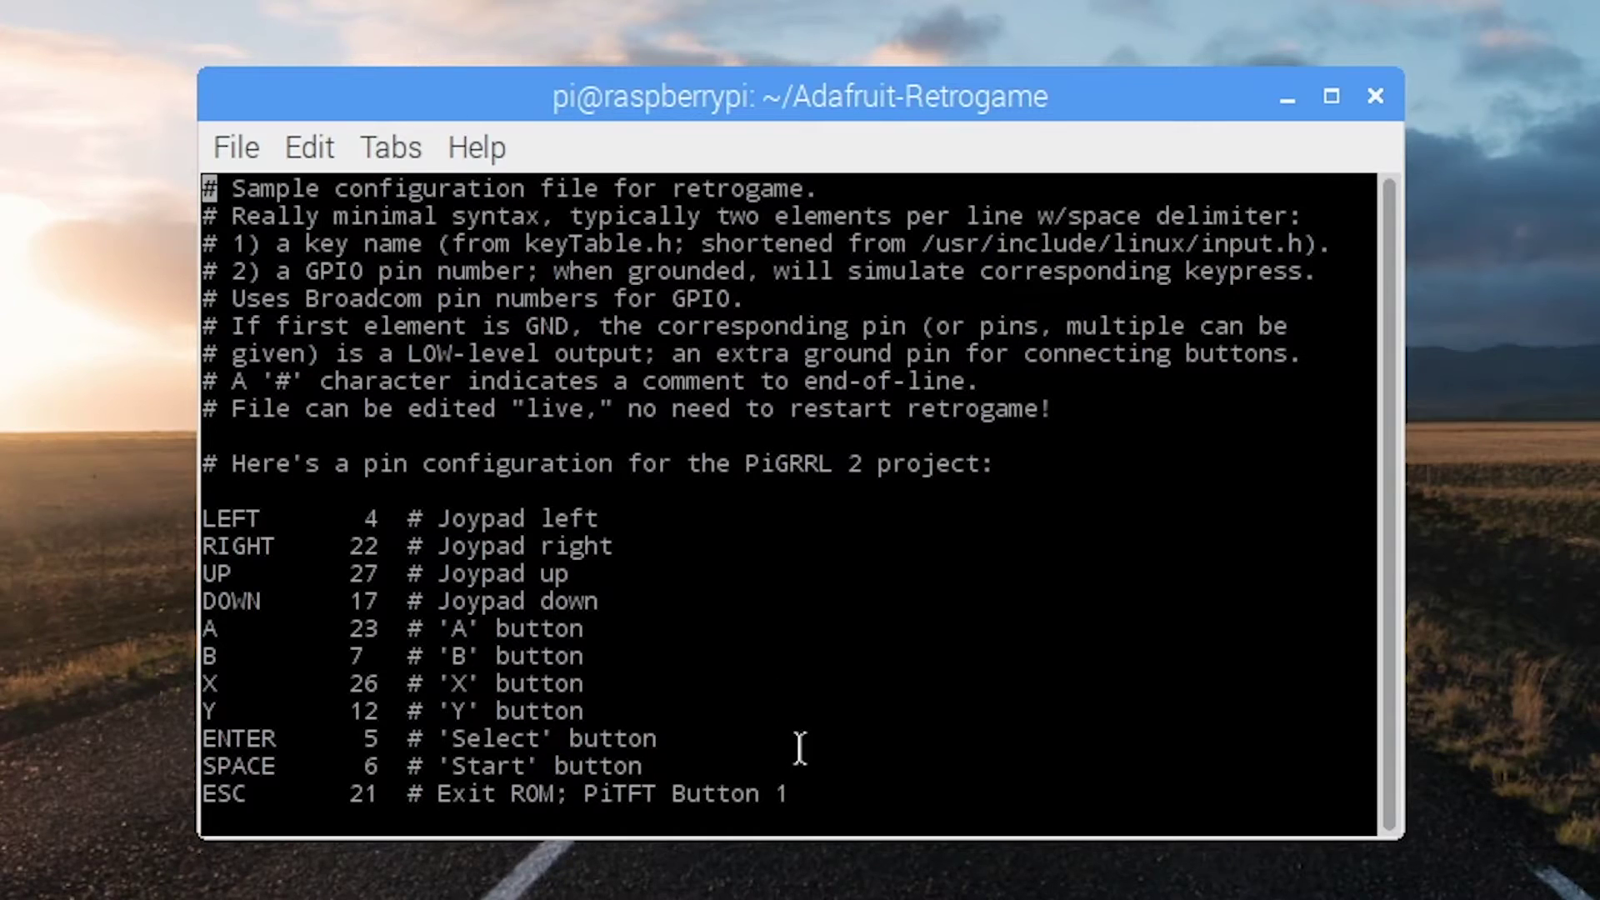
# Scroll through the PiGRRL 2 key-to-GPIO pin mappings, then quit vi with :q.
pyautogui.press('Down')
pyautogui.press('Down')
pyautogui.press('Down')
pyautogui.press('Down')
pyautogui.press('Down')
pyautogui.press('Down')
pyautogui.press('Down')
pyautogui.press('Down')
pyautogui.press('Down')
pyautogui.press('Down')
pyautogui.press('Down')
pyautogui.press('Down')
pyautogui.press('Down')
pyautogui.press('Down')
pyautogui.press('Down')
pyautogui.press('Down')
pyautogui.press('Down')
pyautogui.press('Down')
pyautogui.press('Down')
pyautogui.press('Down')
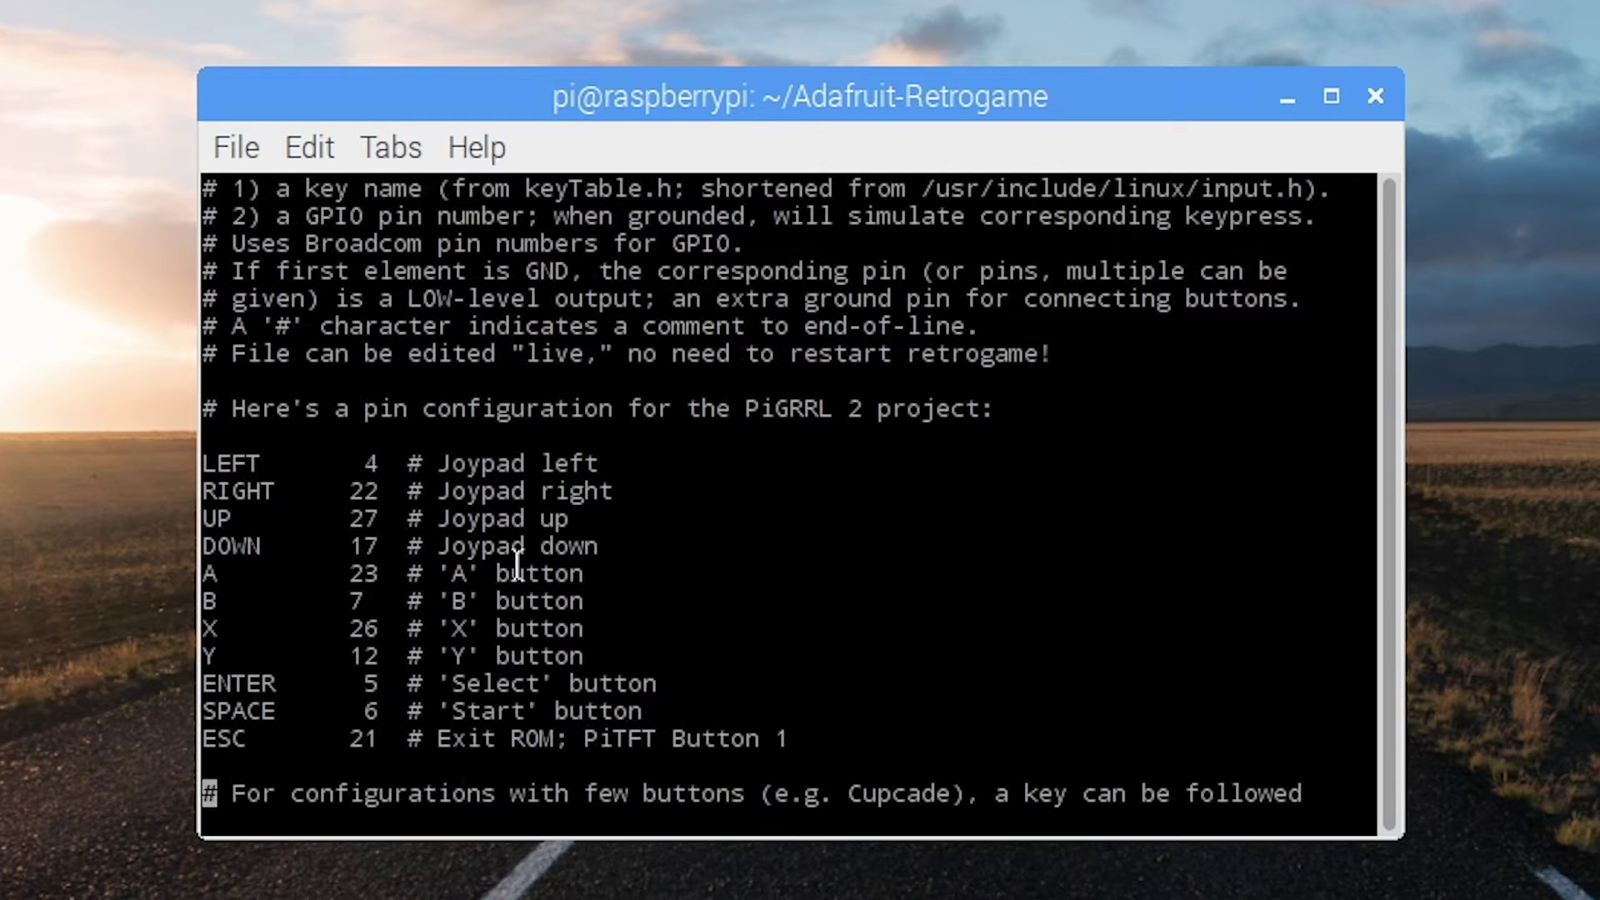
pyautogui.press('Down')
pyautogui.press('Down')
pyautogui.press('Down')
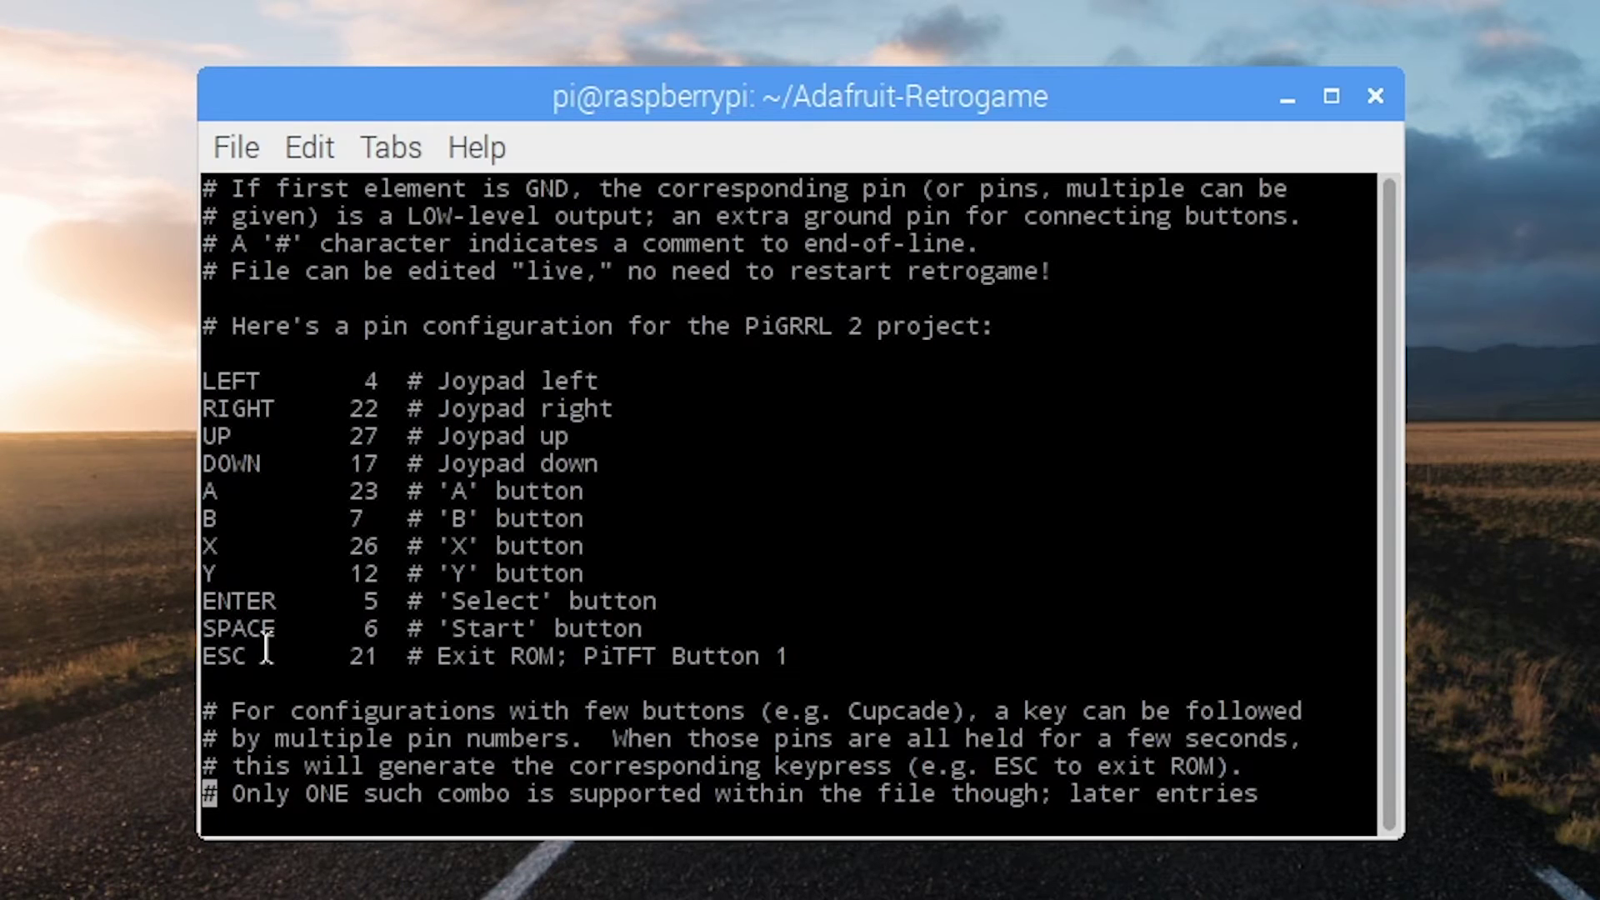
pyautogui.press('Down')
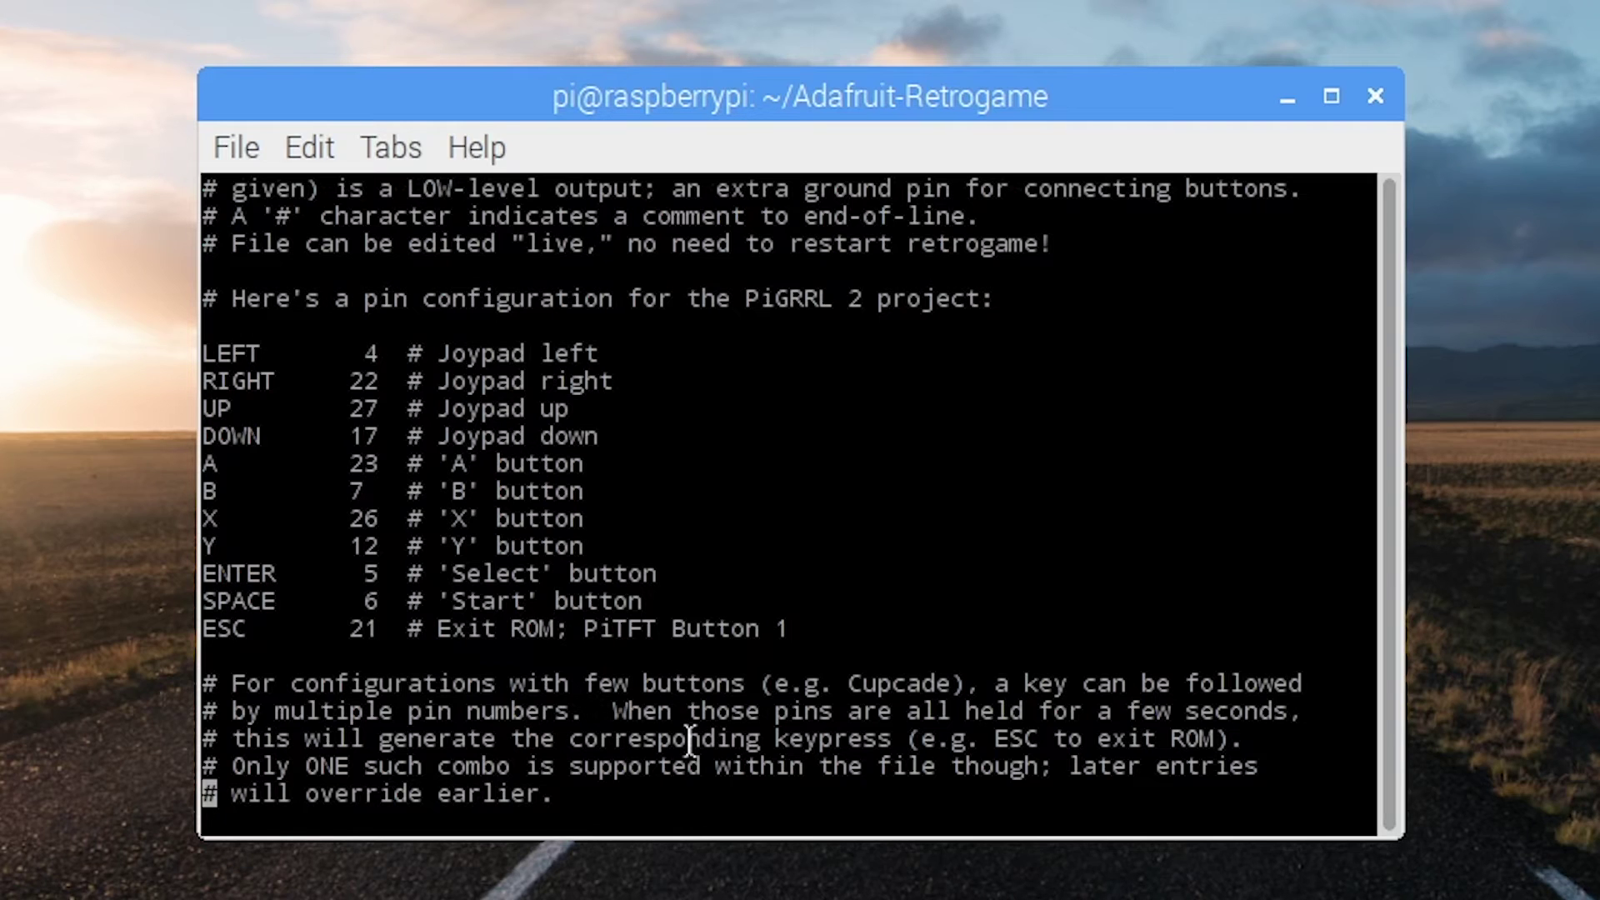
pyautogui.write(':q')
pyautogui.press('Return')
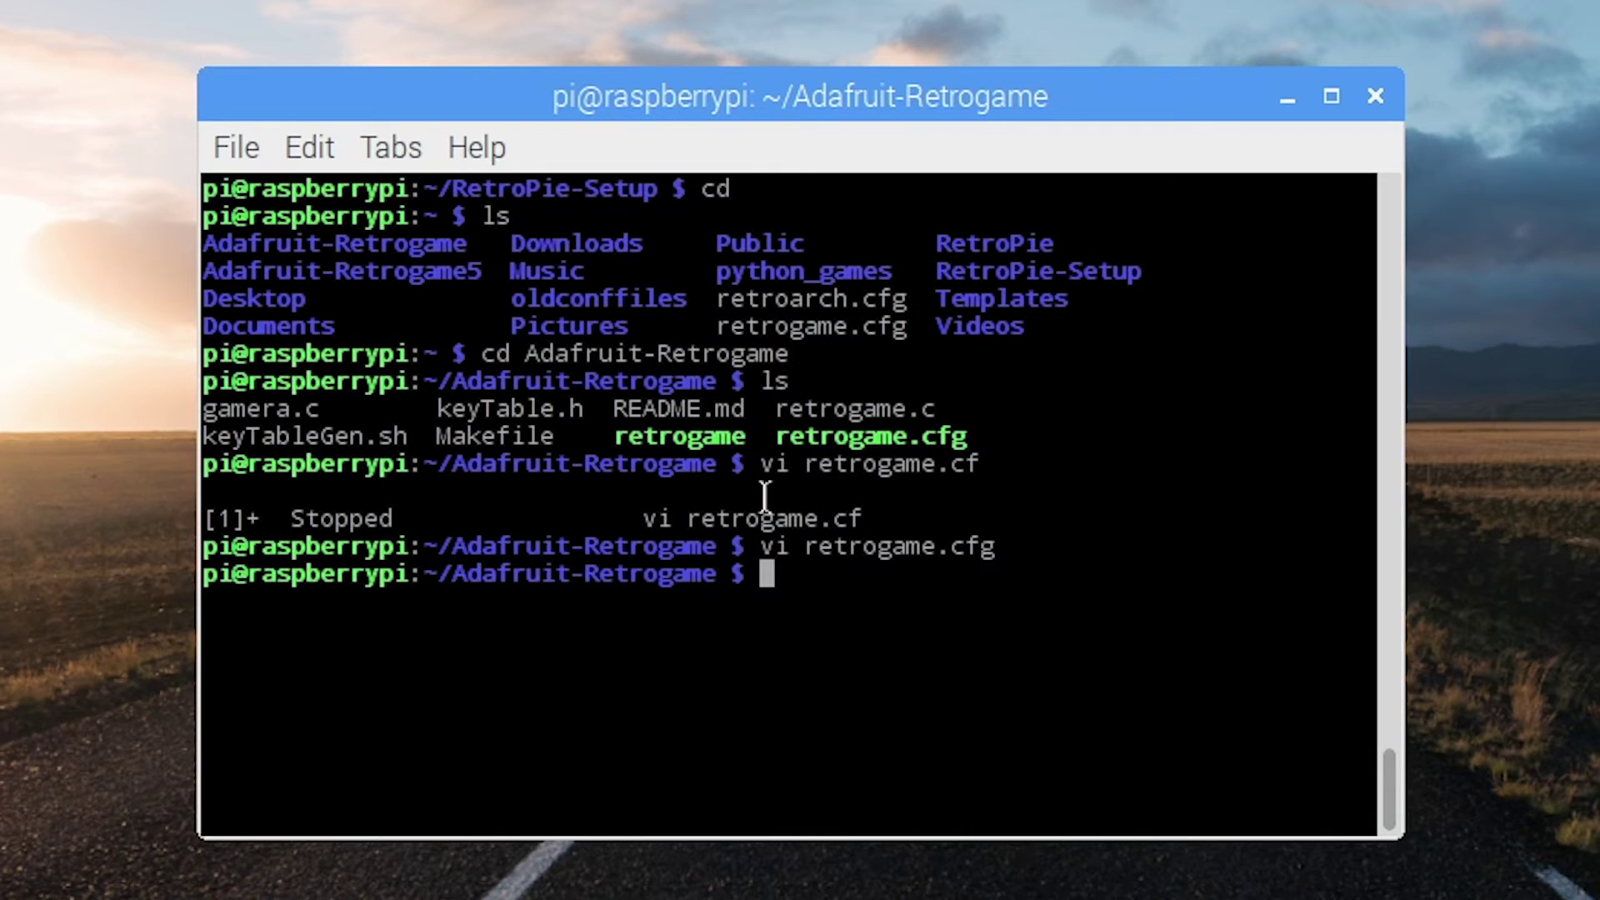
# Copy retrogame.cfg into /boot with sudo cp.
pyautogui.write('sudo c')
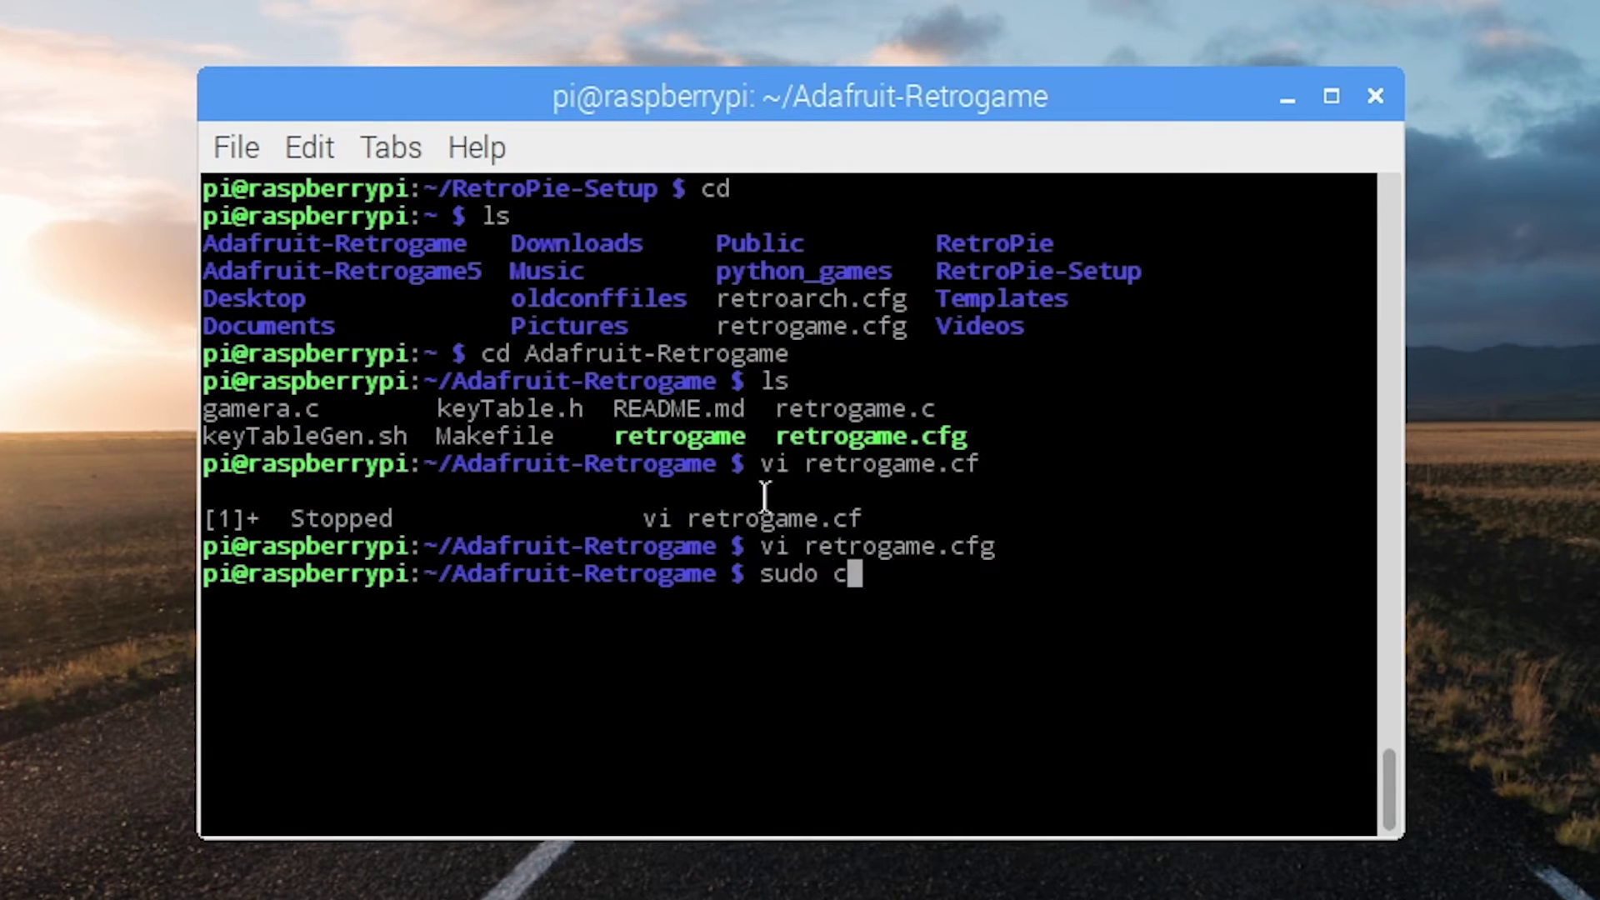
pyautogui.write('p re')
pyautogui.press('Tab')
pyautogui.write('.c')
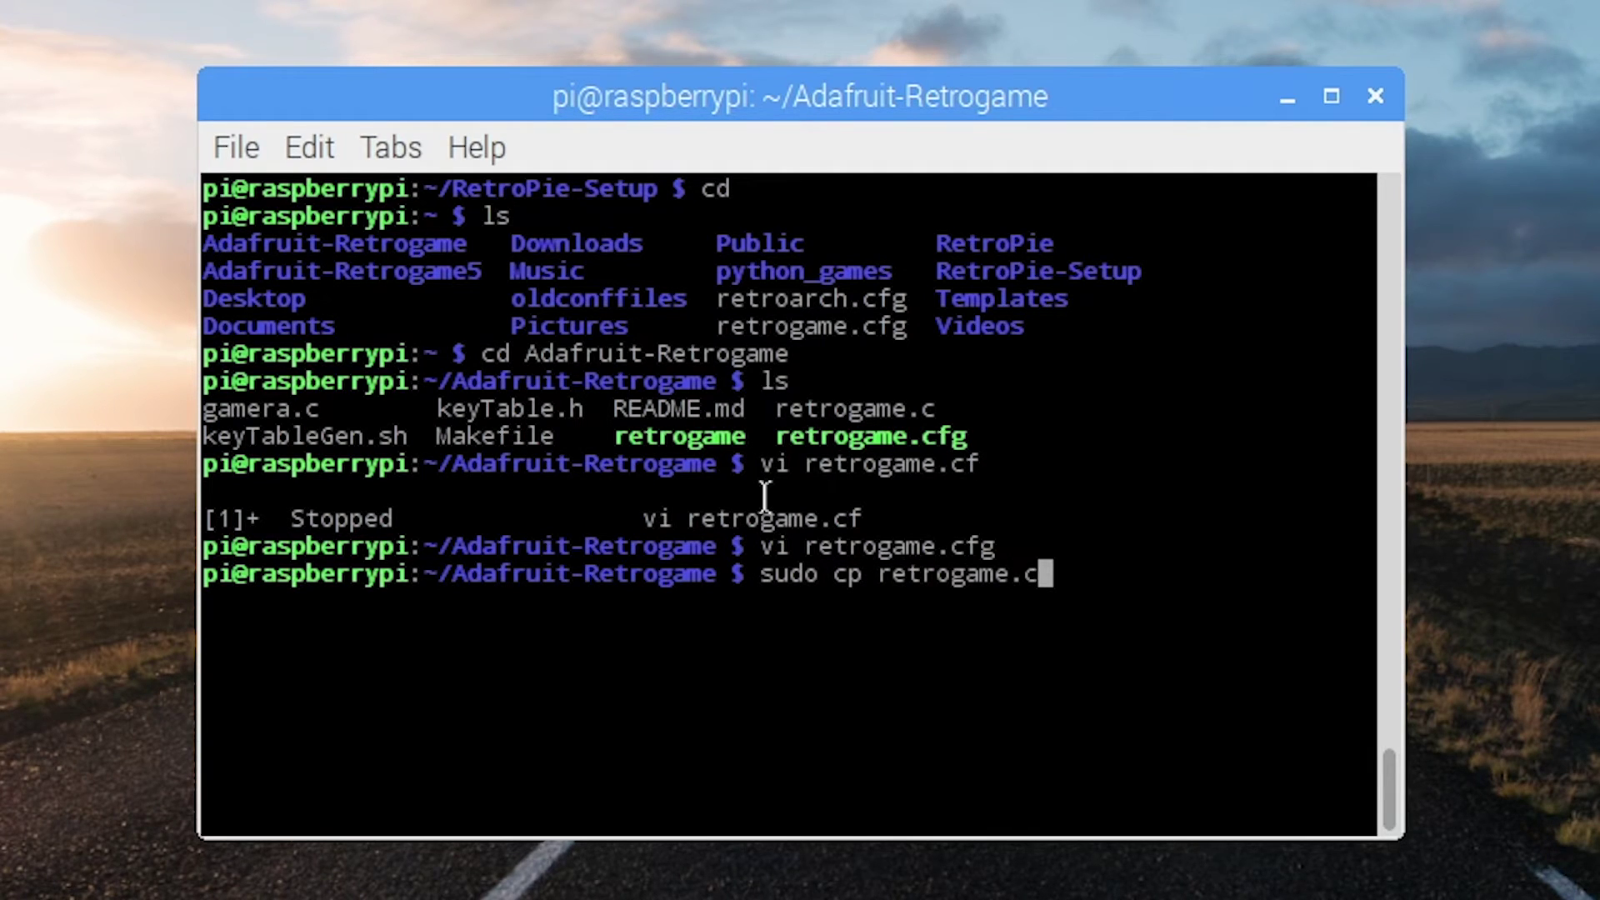
pyautogui.write('fg /')
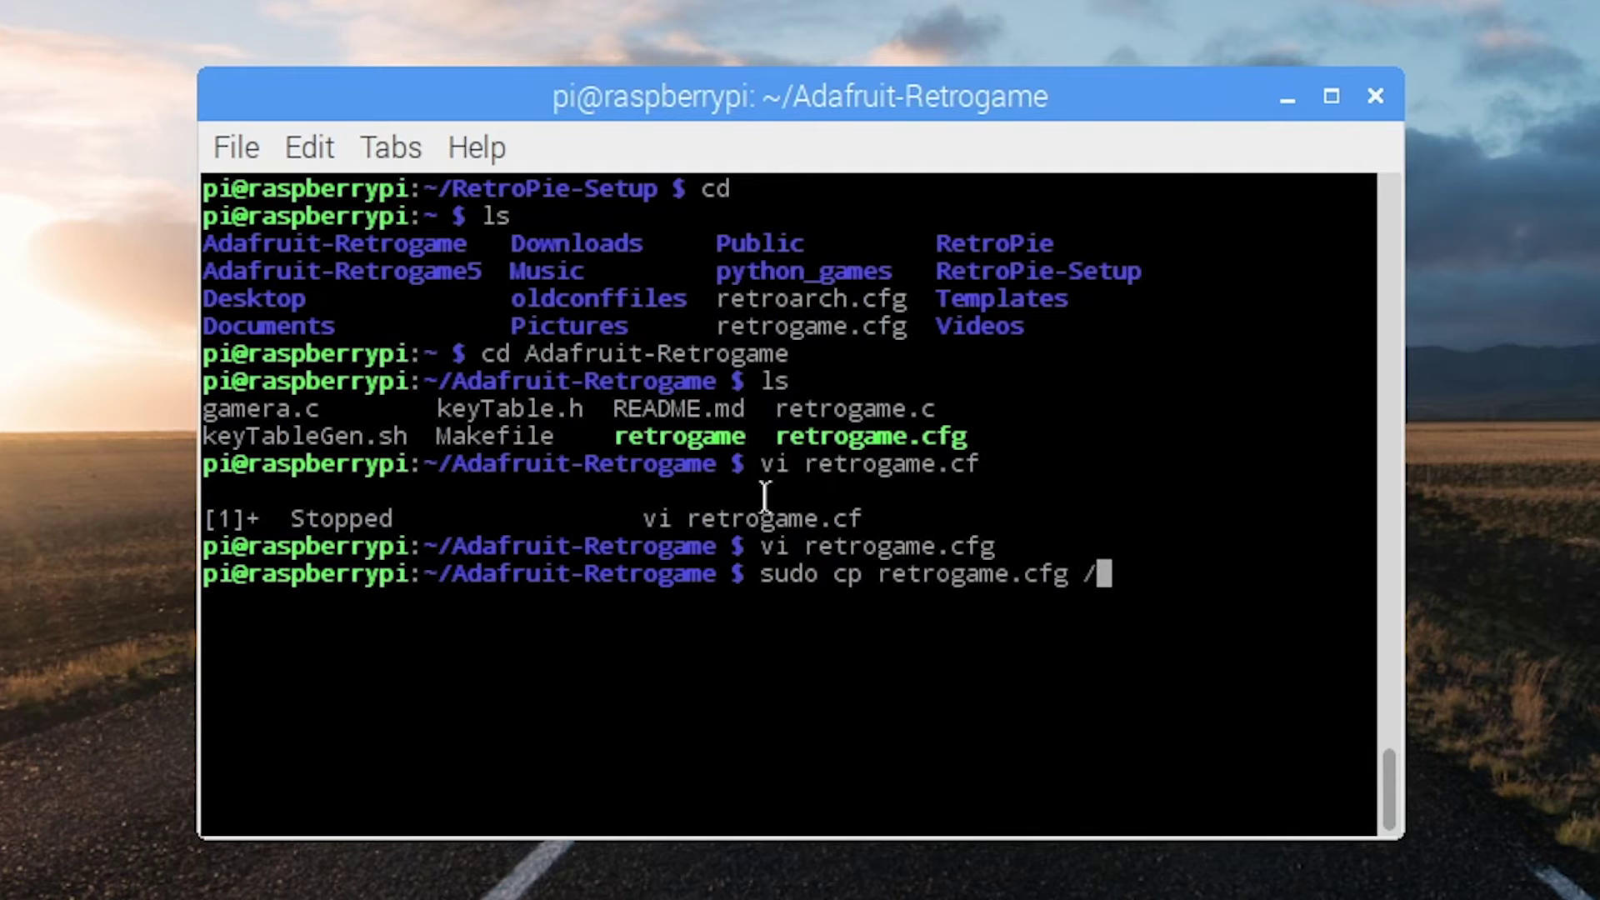
pyautogui.write('boot')
pyautogui.press('Return')
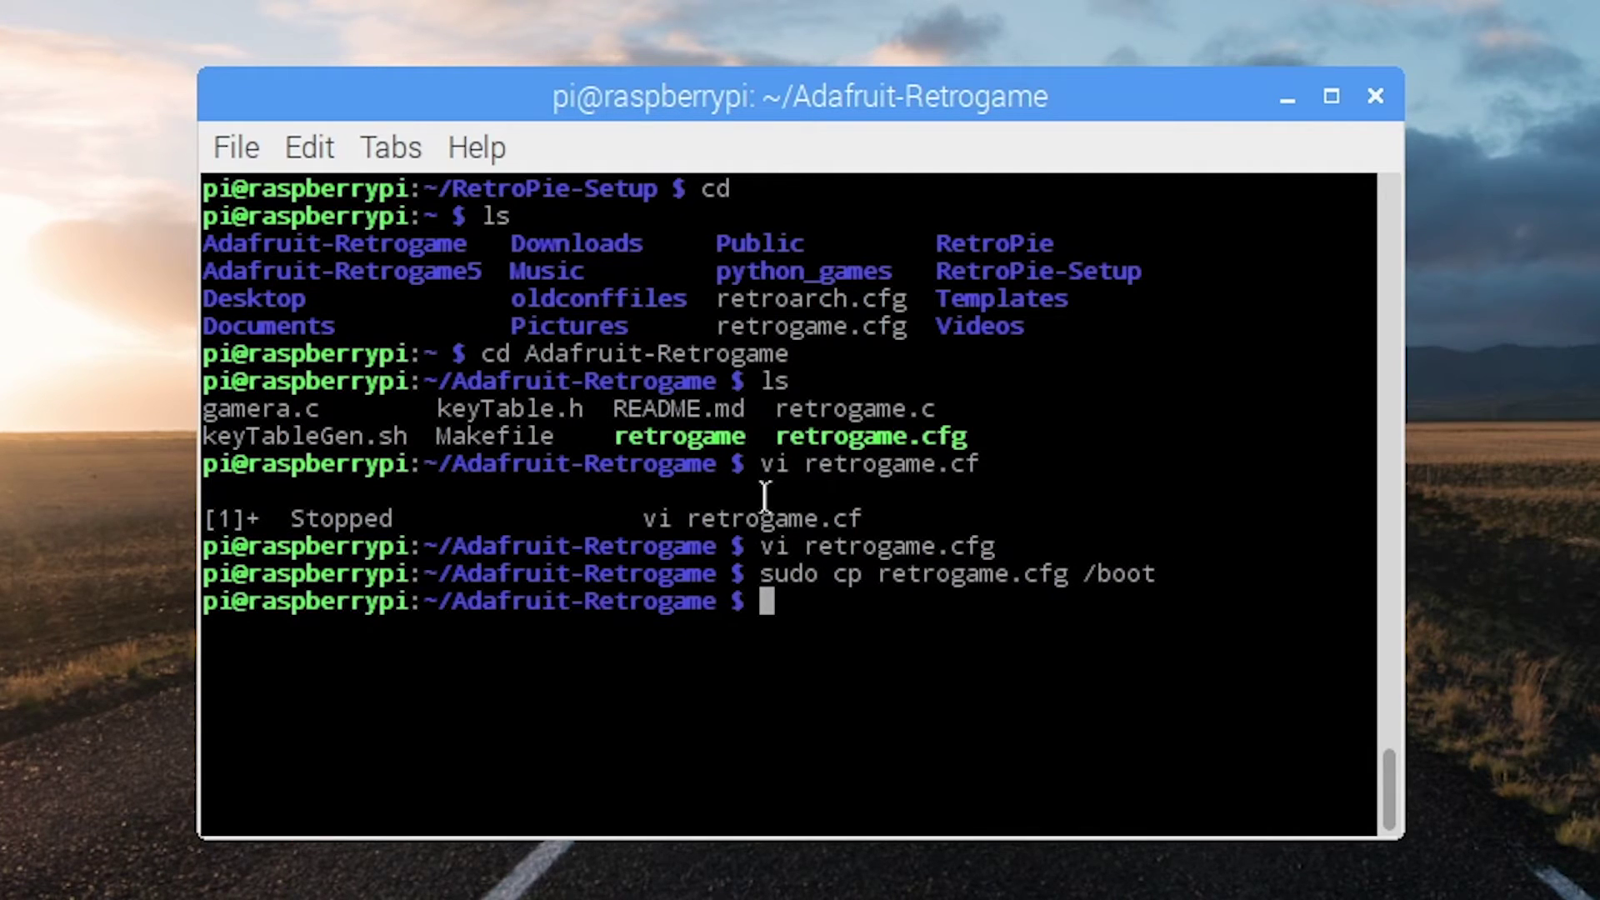
# Change into /boot and list it to confirm retrogame.cfg is there.
pyautogui.write('cd /bt')
pyautogui.press('BackSpace')
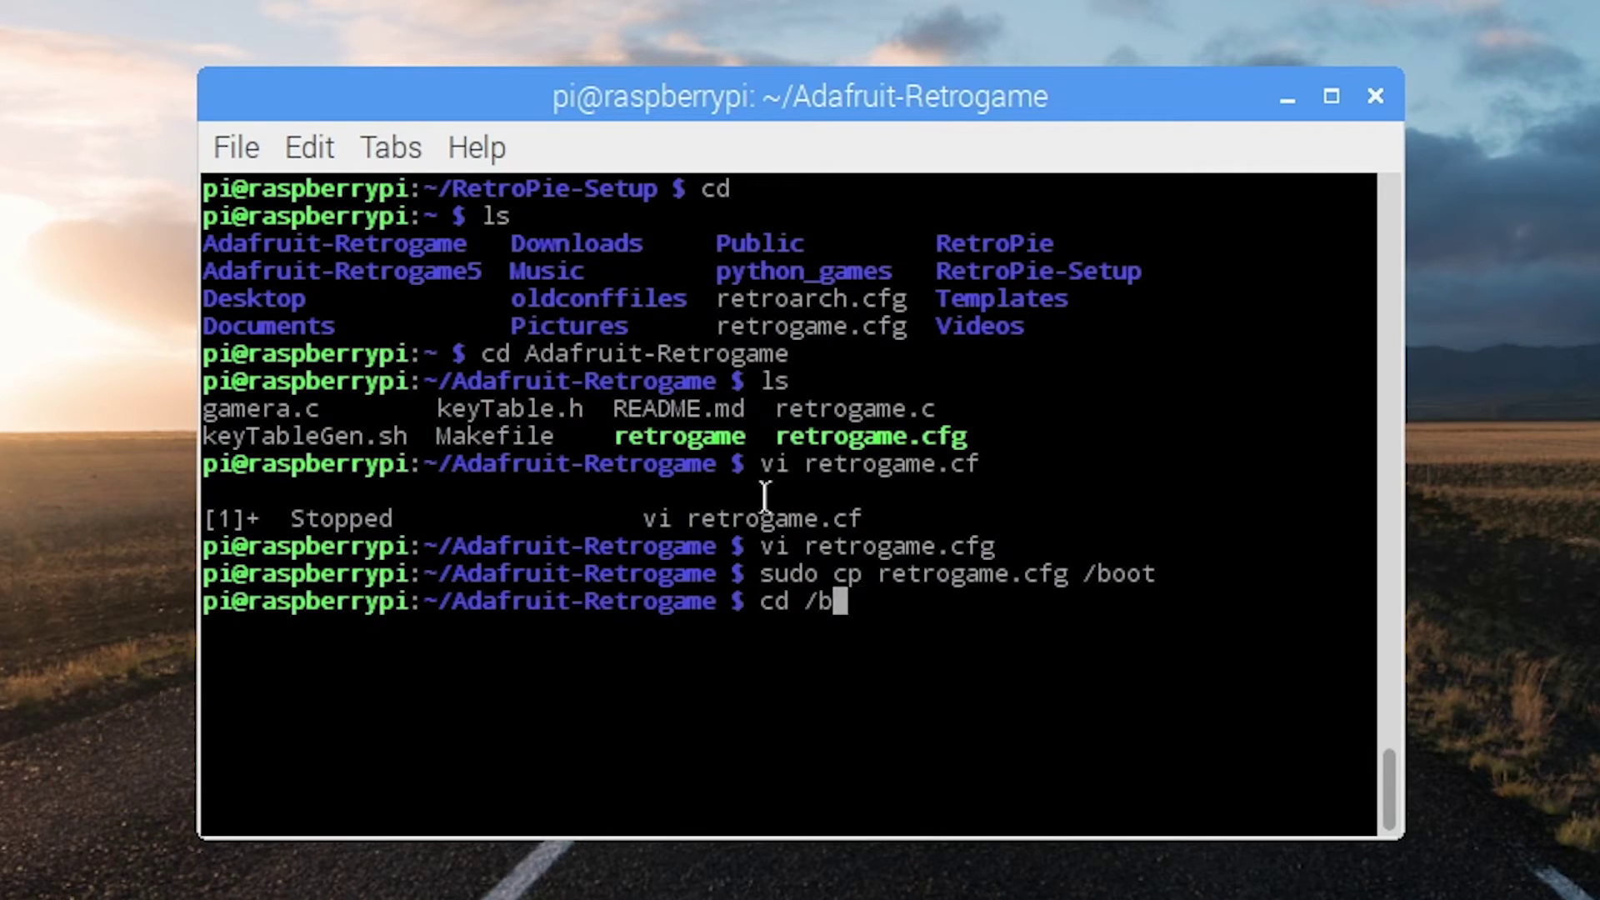
pyautogui.write('oot')
pyautogui.press('Return')
pyautogui.write('ls')
pyautogui.press('Return')
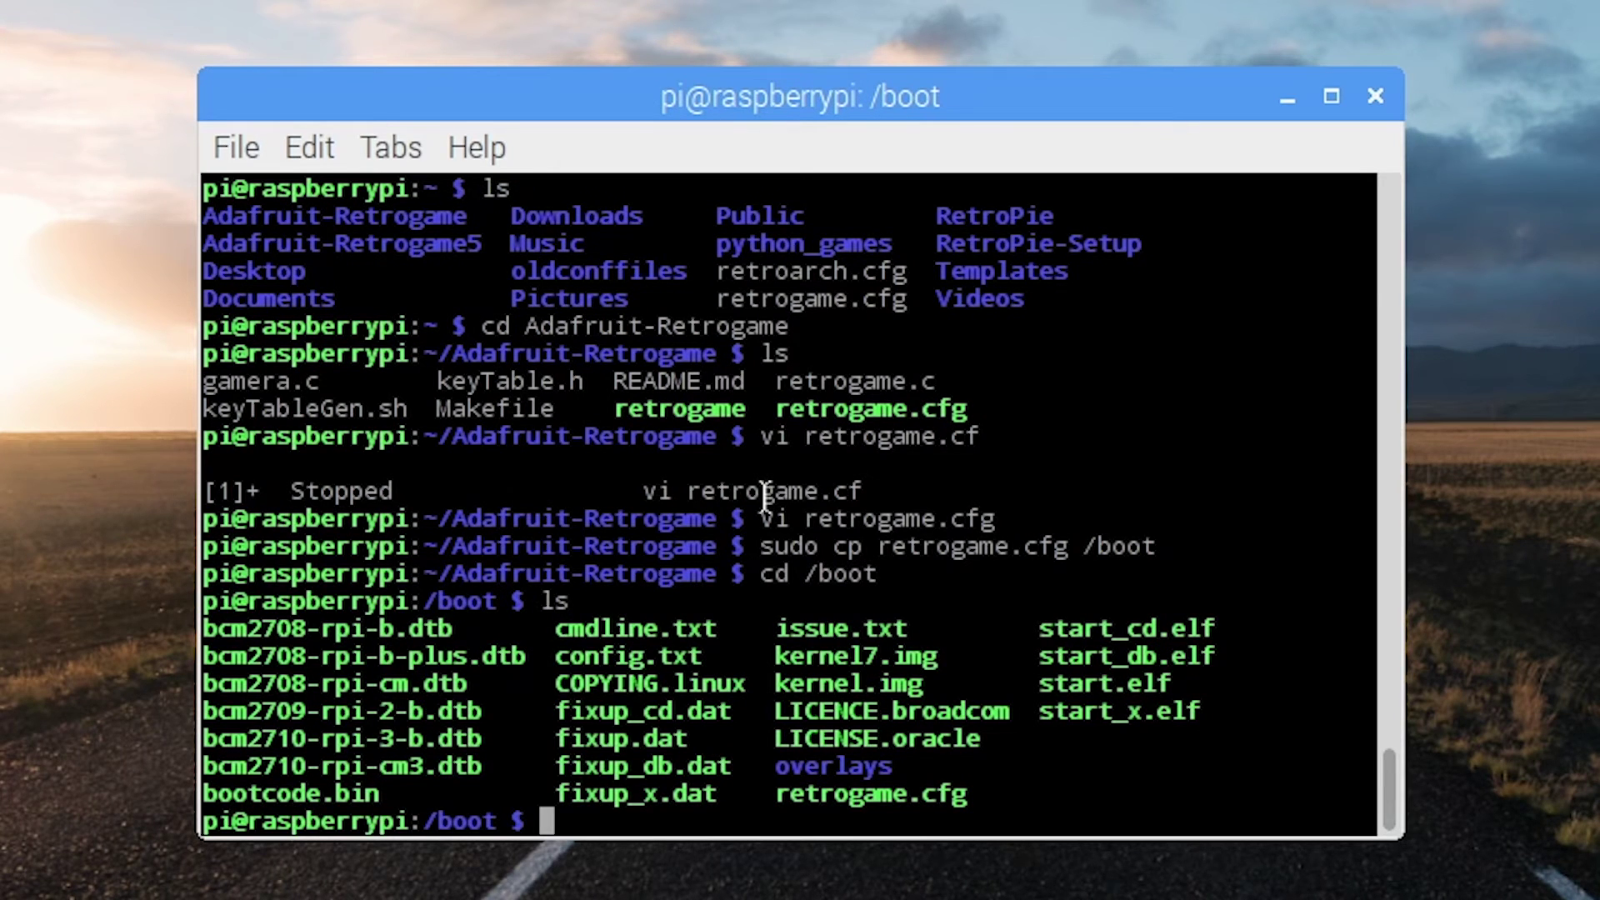
# Open the copied retrogame.cfg in vi, suspend it, and return to the home directory.
pyautogui.write('vi retrogame.cfg')
pyautogui.press('Return')
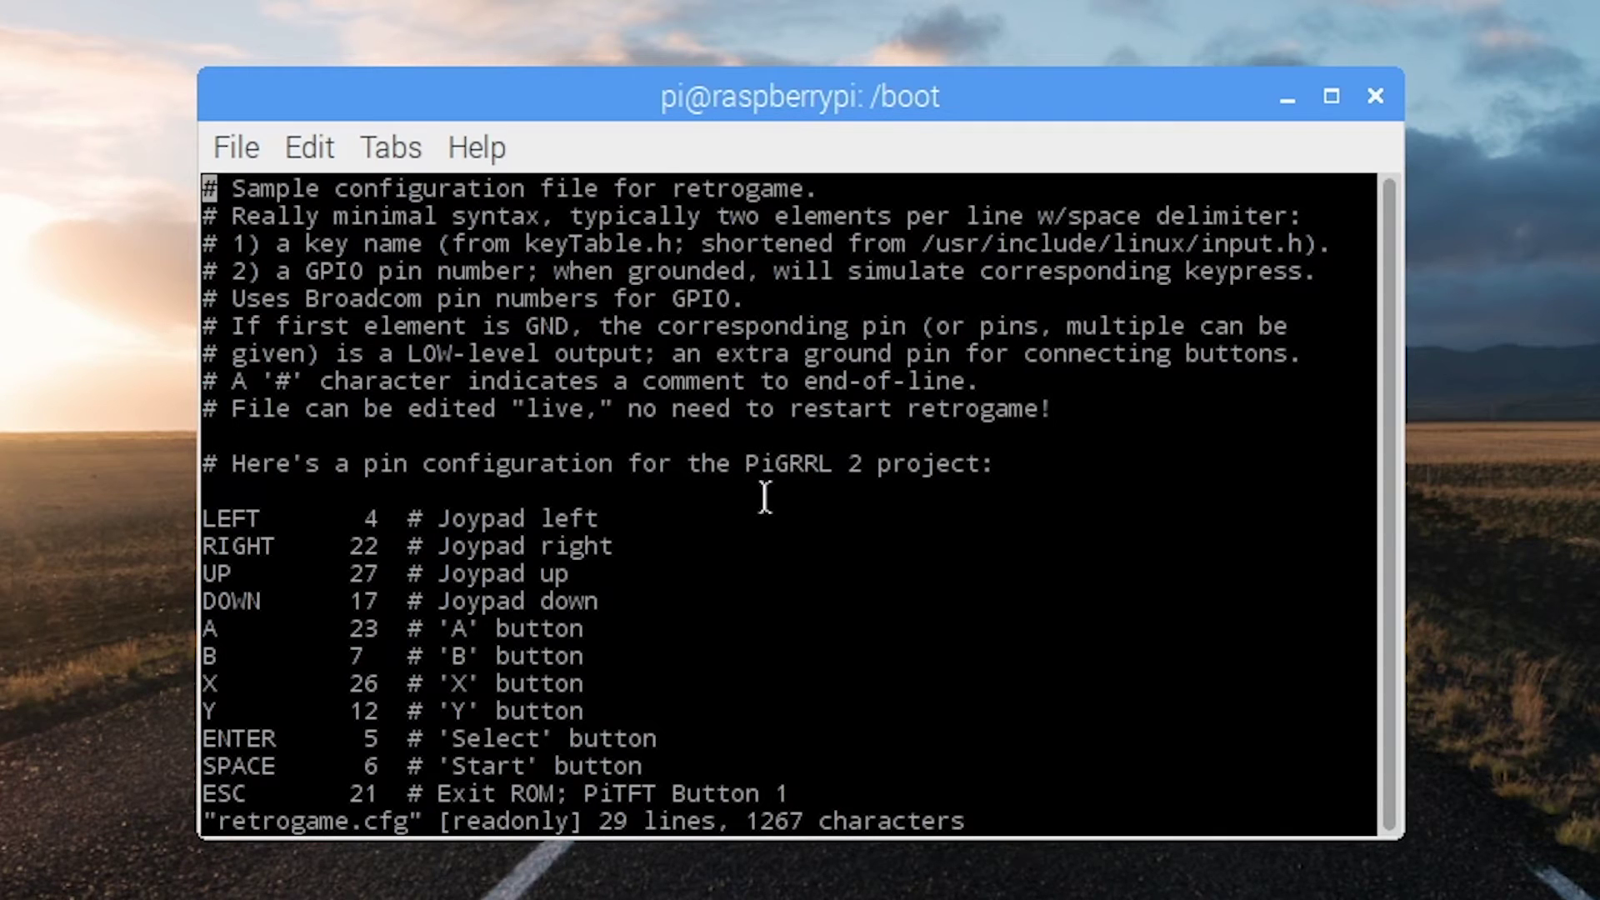
pyautogui.hotkey('ctrl', 'z')
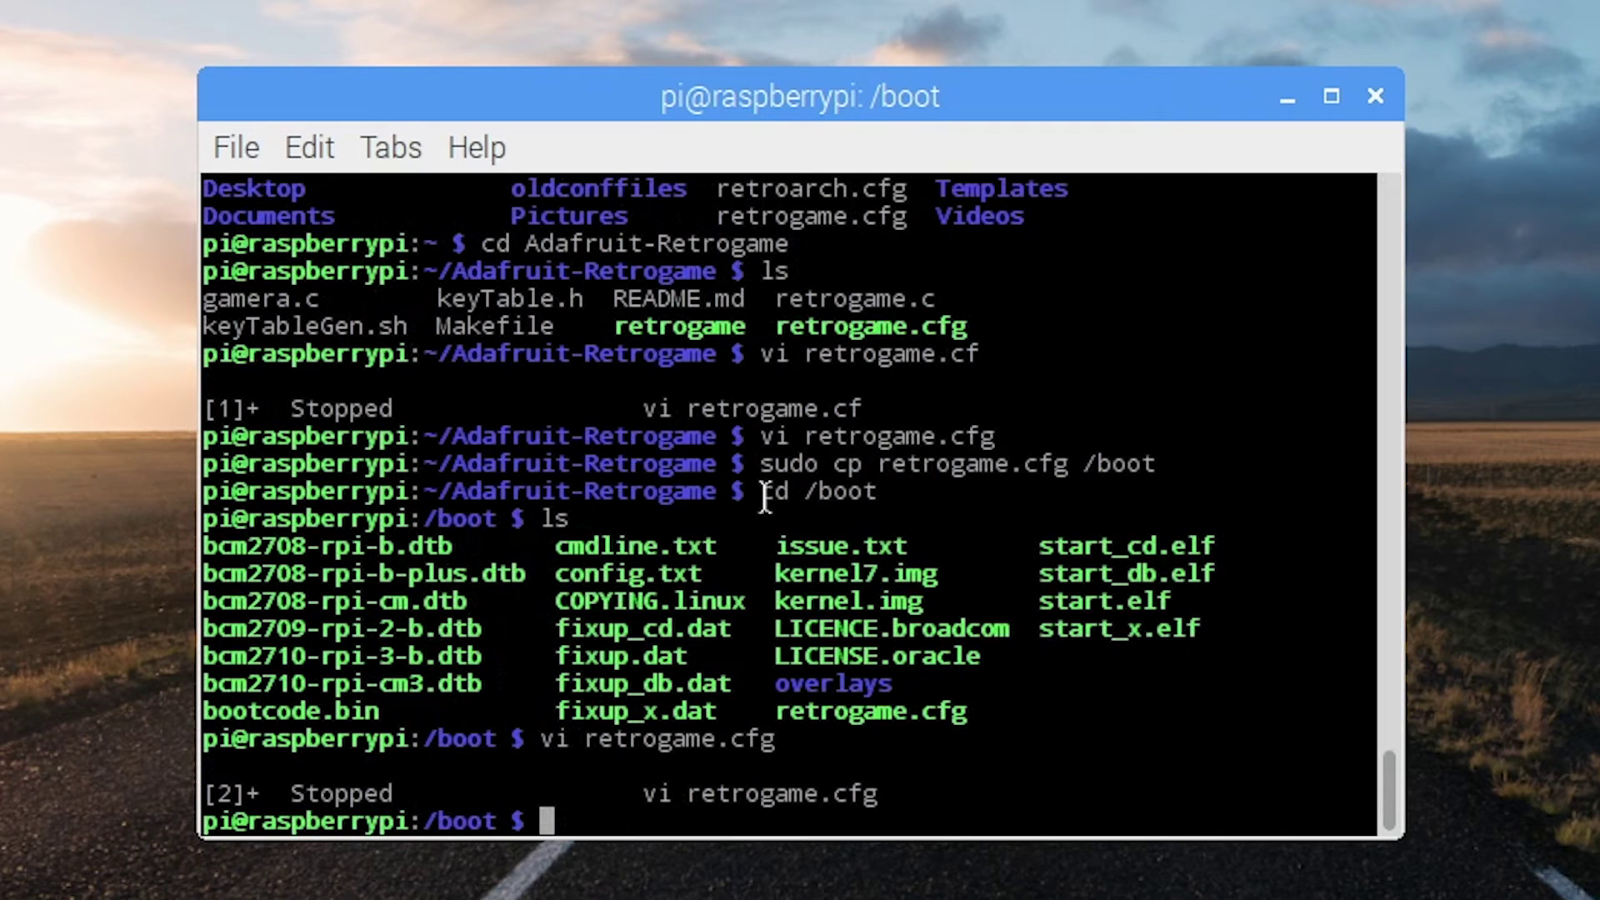
pyautogui.write('cd')
pyautogui.press('Return')
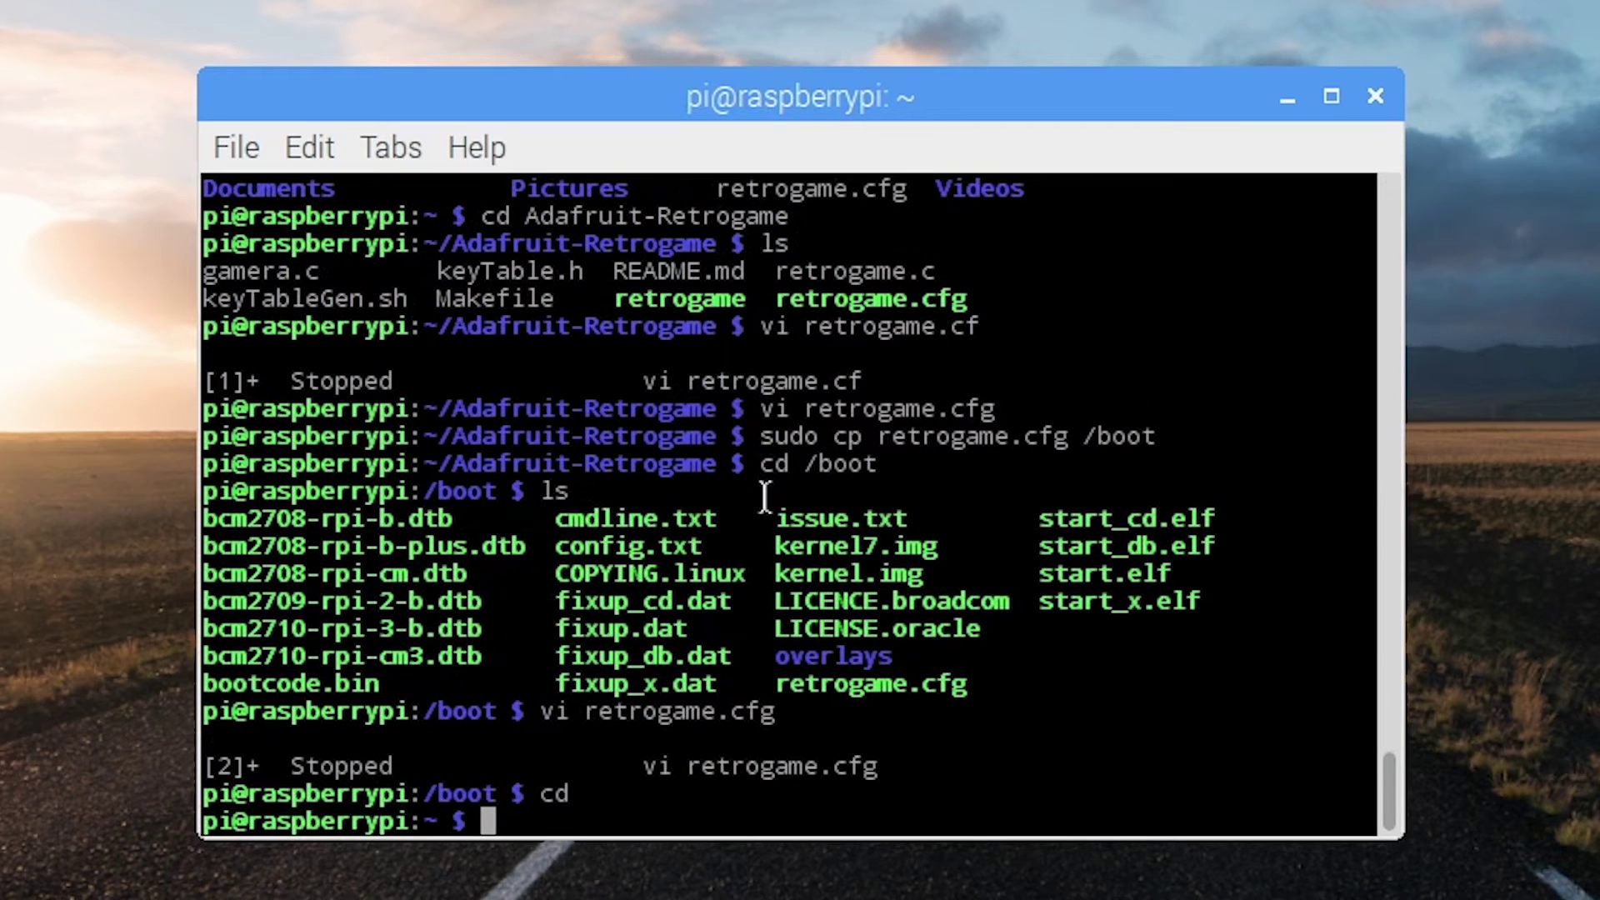
# Enter ~/Adafruit-Retrogame and list its contents.
pyautogui.write('cd a')
pyautogui.press('BackSpace')
pyautogui.write('A')
pyautogui.press('Tab')
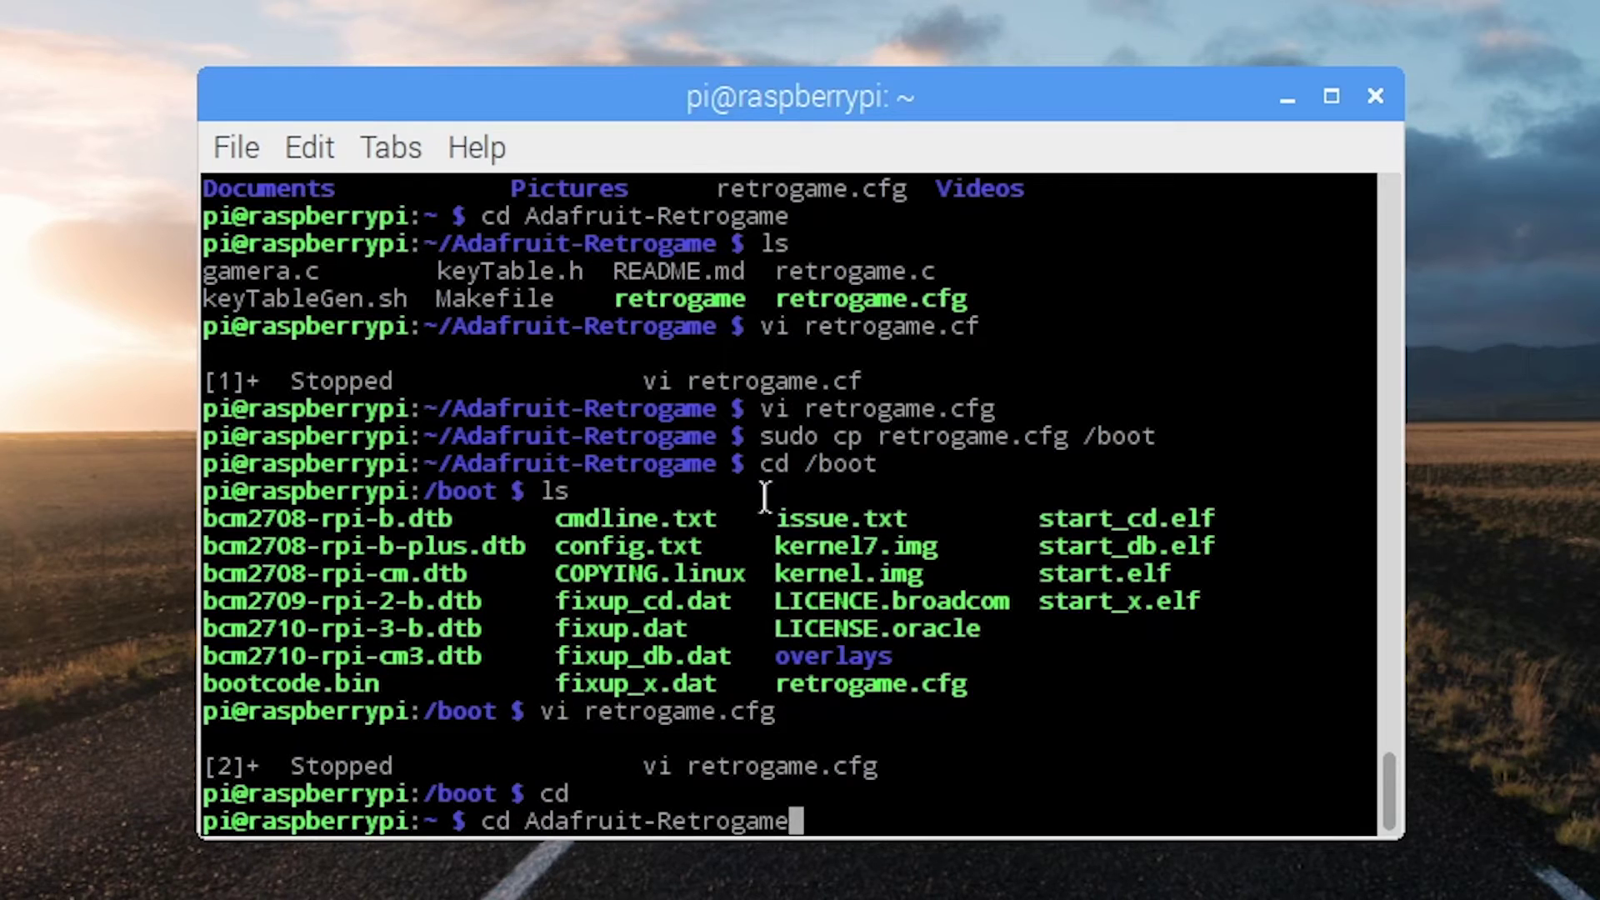
pyautogui.press('Return')
pyautogui.write('ls')
pyautogui.press('Return')
# Run make retrogame, which reports up to date, then switch to the tty1 console.
pyautogui.write('make re')
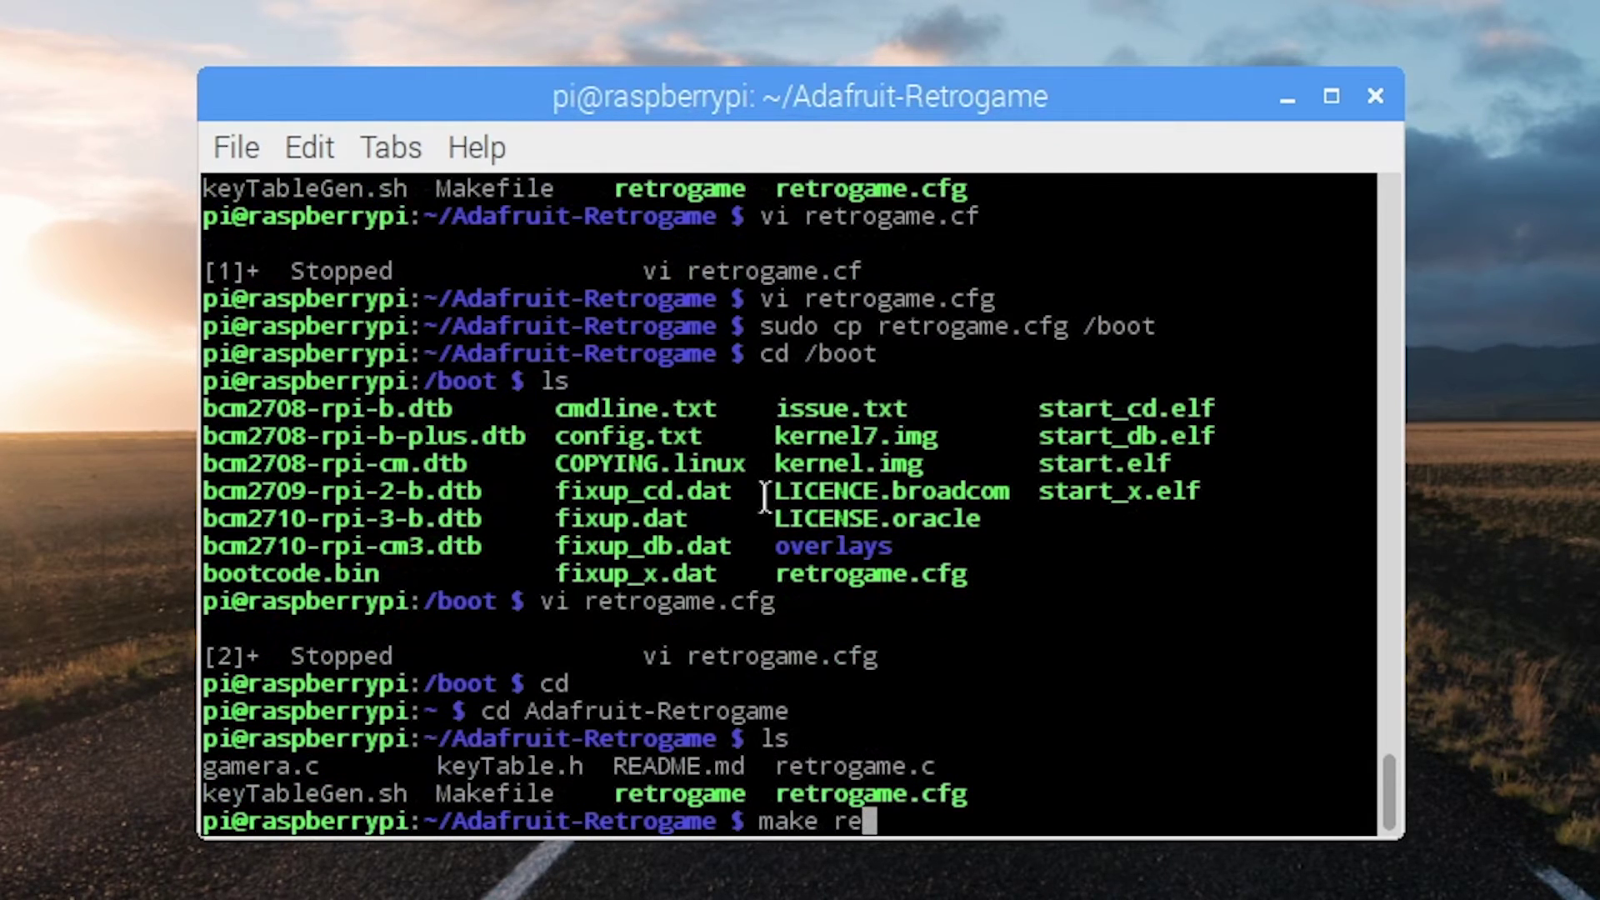
pyautogui.press('Tab')
pyautogui.press('Return')
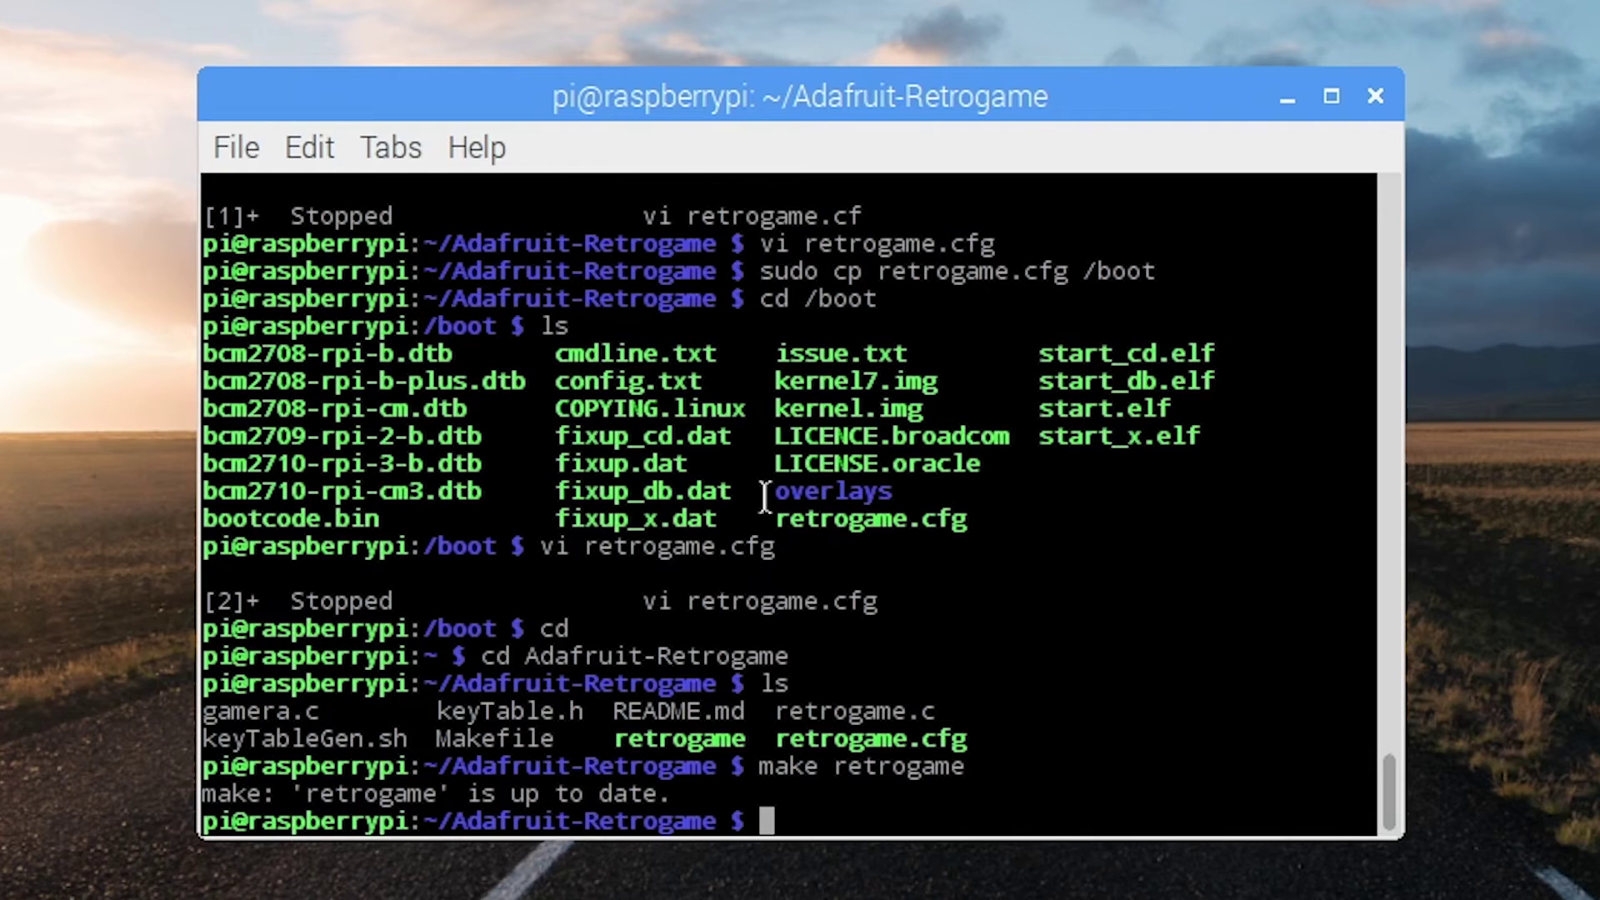
pyautogui.press('alt')
pyautogui.hotkey('ctrl', 'alt', 'F1')
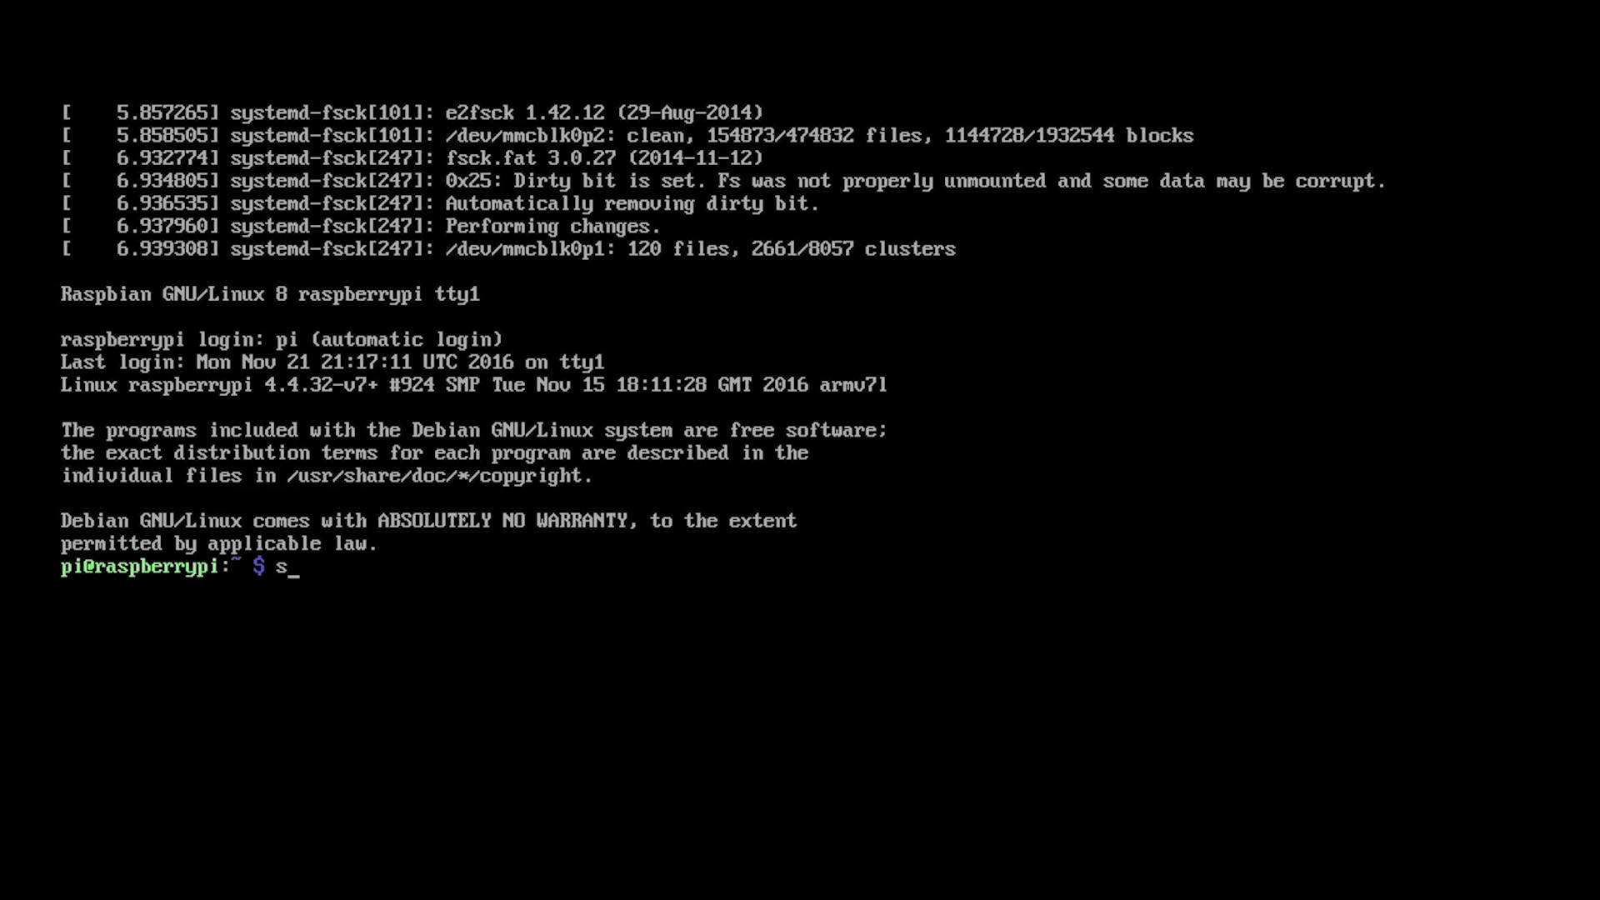
# Start /home/pi/Adafruit-Retrogame/retrogame in the background with sudo.
pyautogui.write('ud')
pyautogui.write('o /home/')
pyautogui.press('BackSpace')
pyautogui.press('Tab')
pyautogui.write('p')
pyautogui.press('Tab')
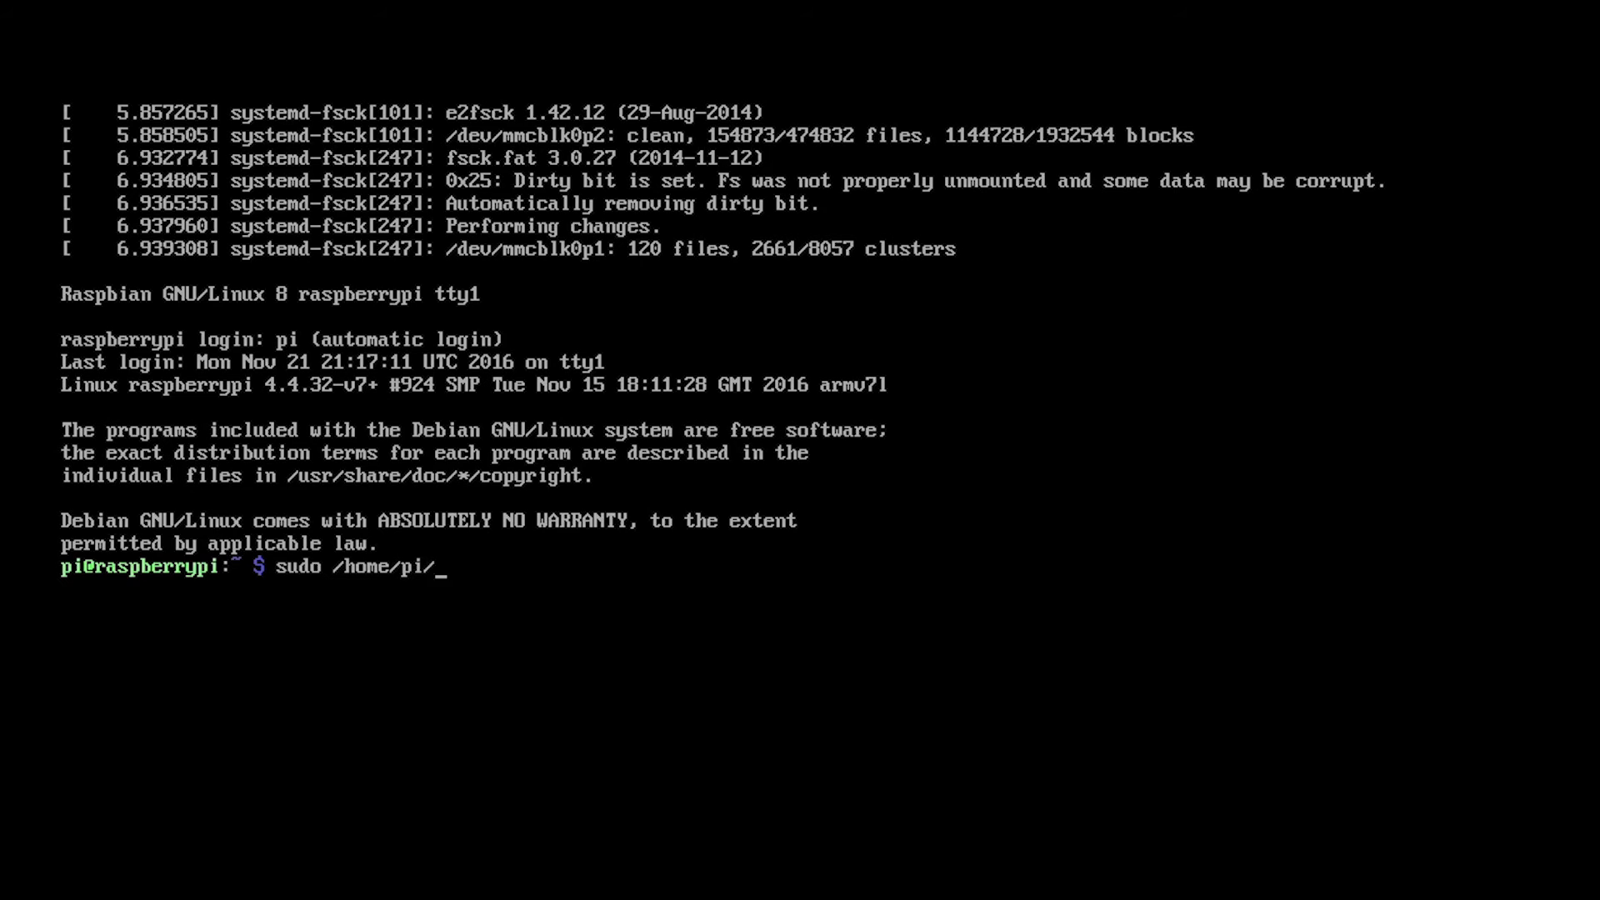
pyautogui.write('A')
pyautogui.press('Tab')
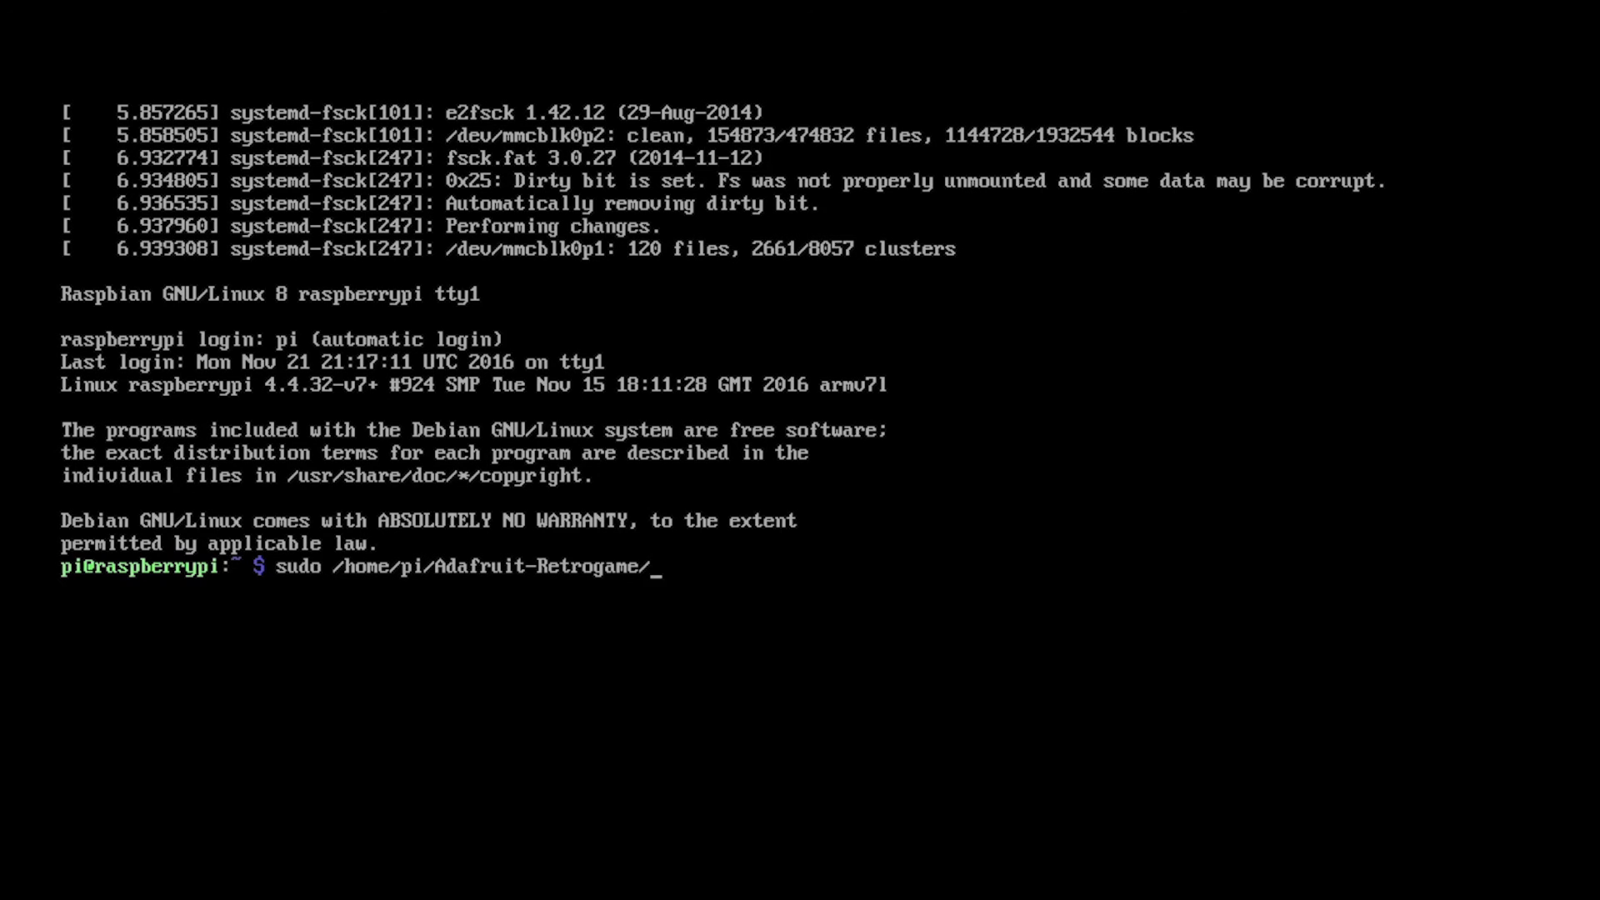
pyautogui.write('r')
pyautogui.press('Tab')
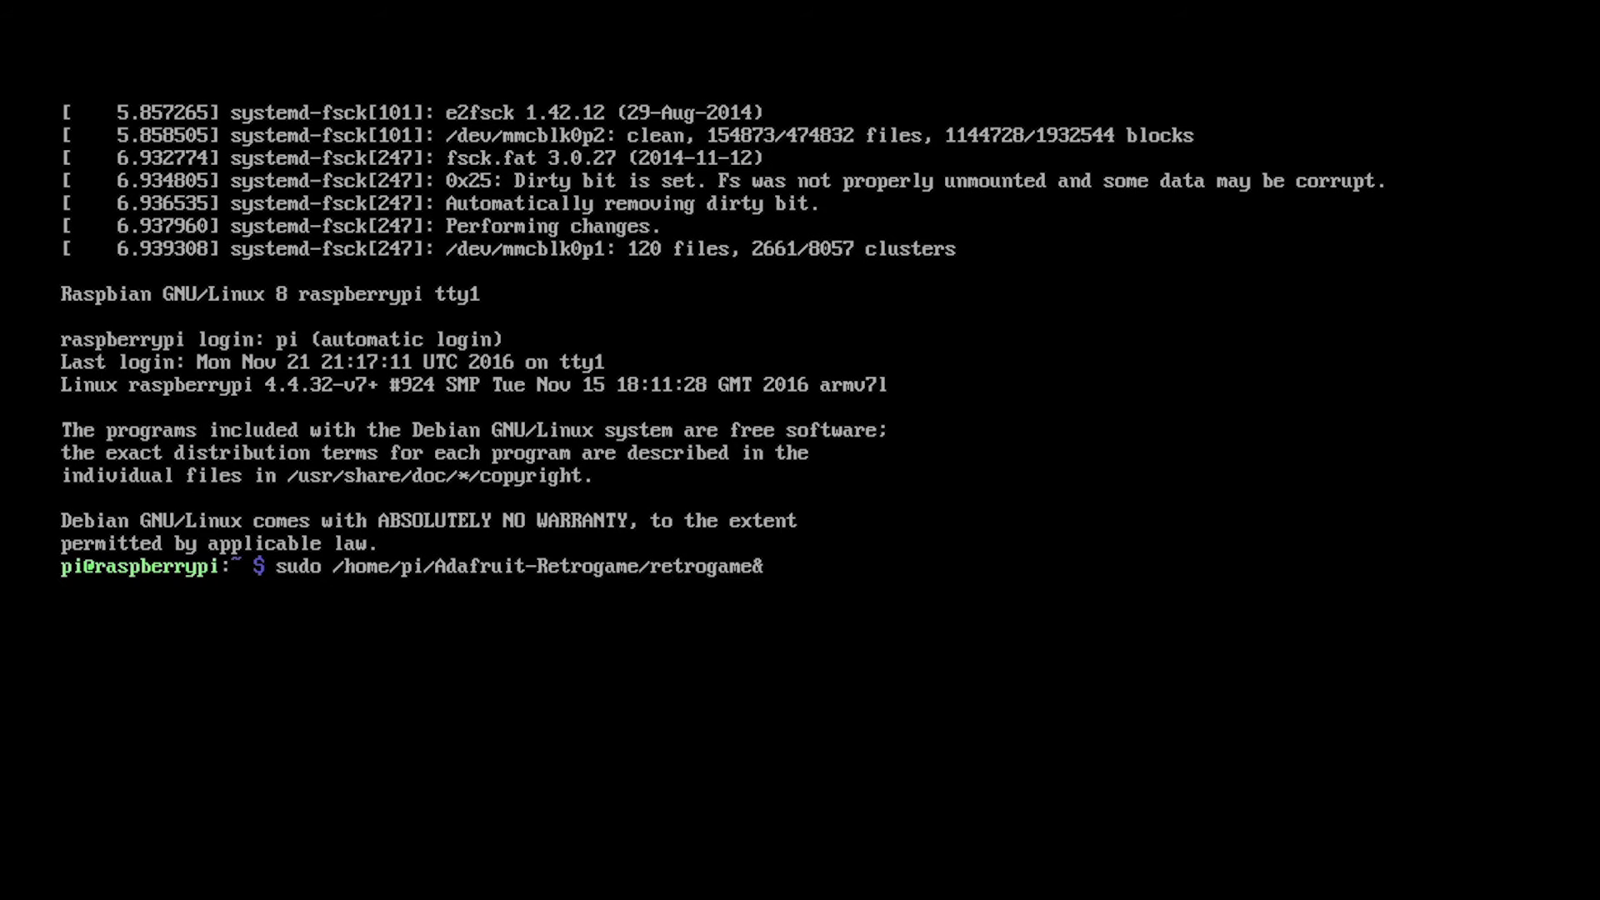
pyautogui.press('Return')
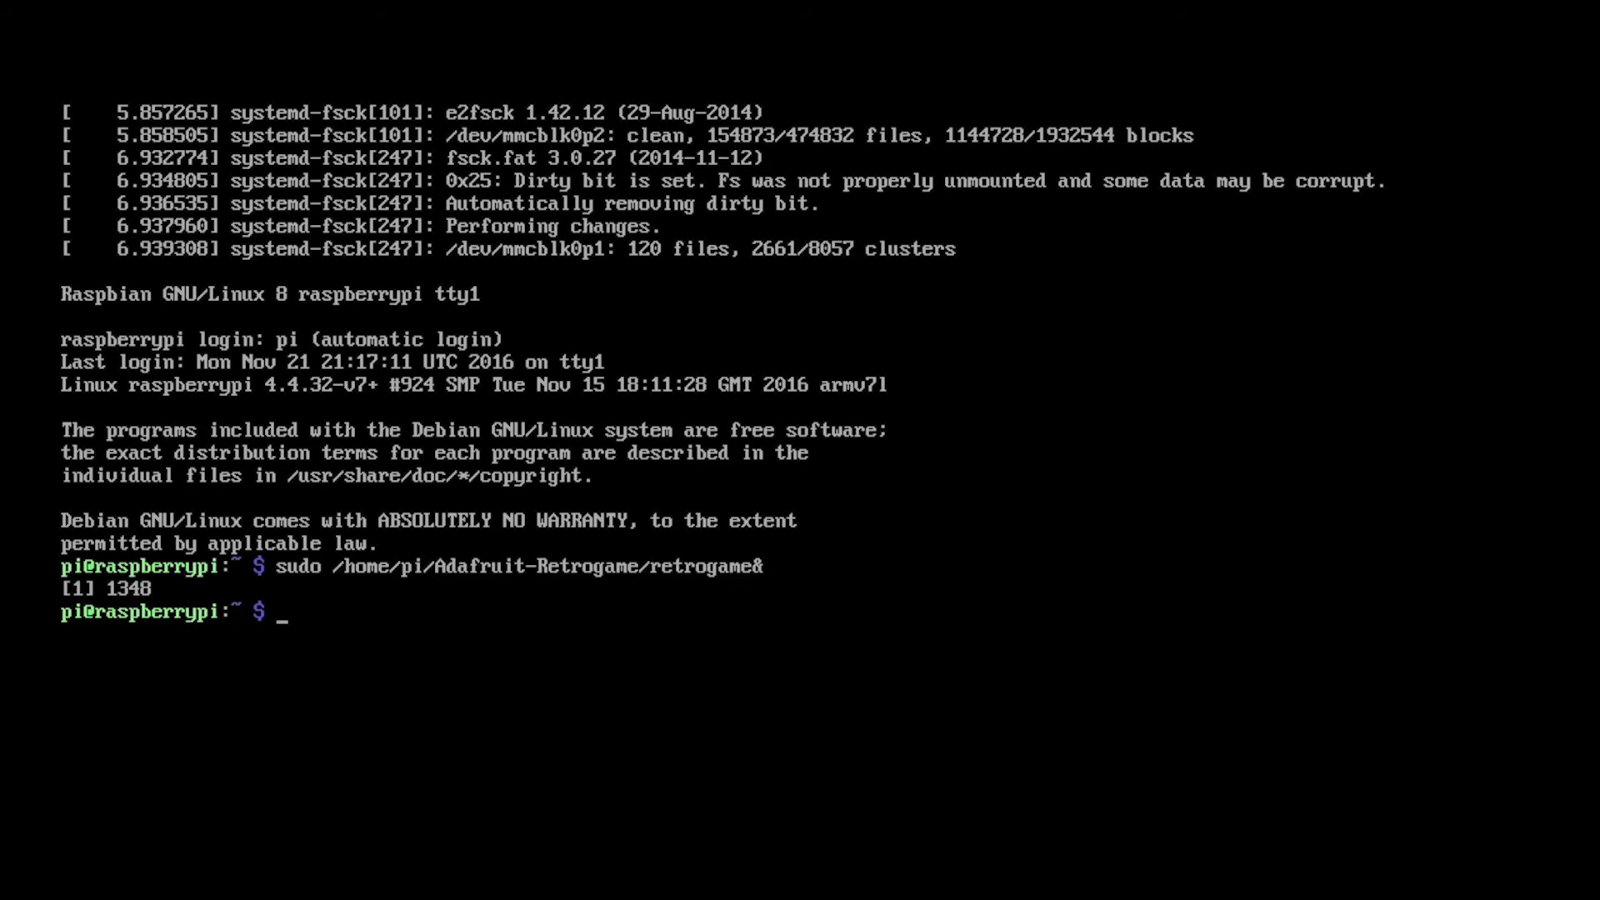
# Try launching emulationstation, then stop the desktop with sudo service lightdm stop.
pyautogui.write('emu')
pyautogui.press('Tab')
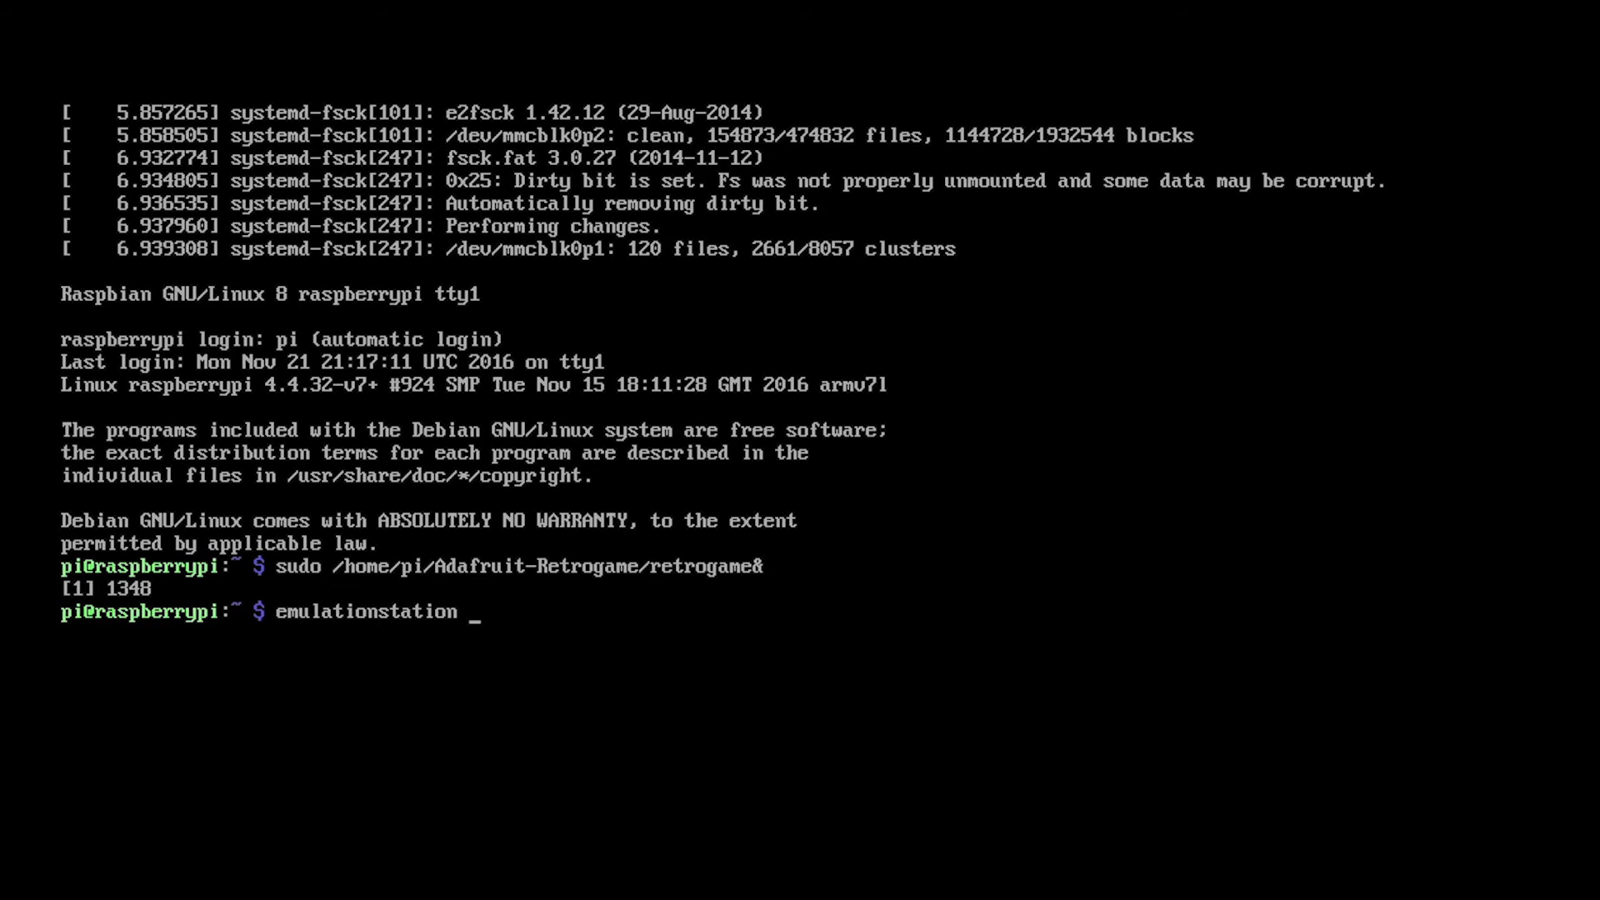
pyautogui.press('Return')
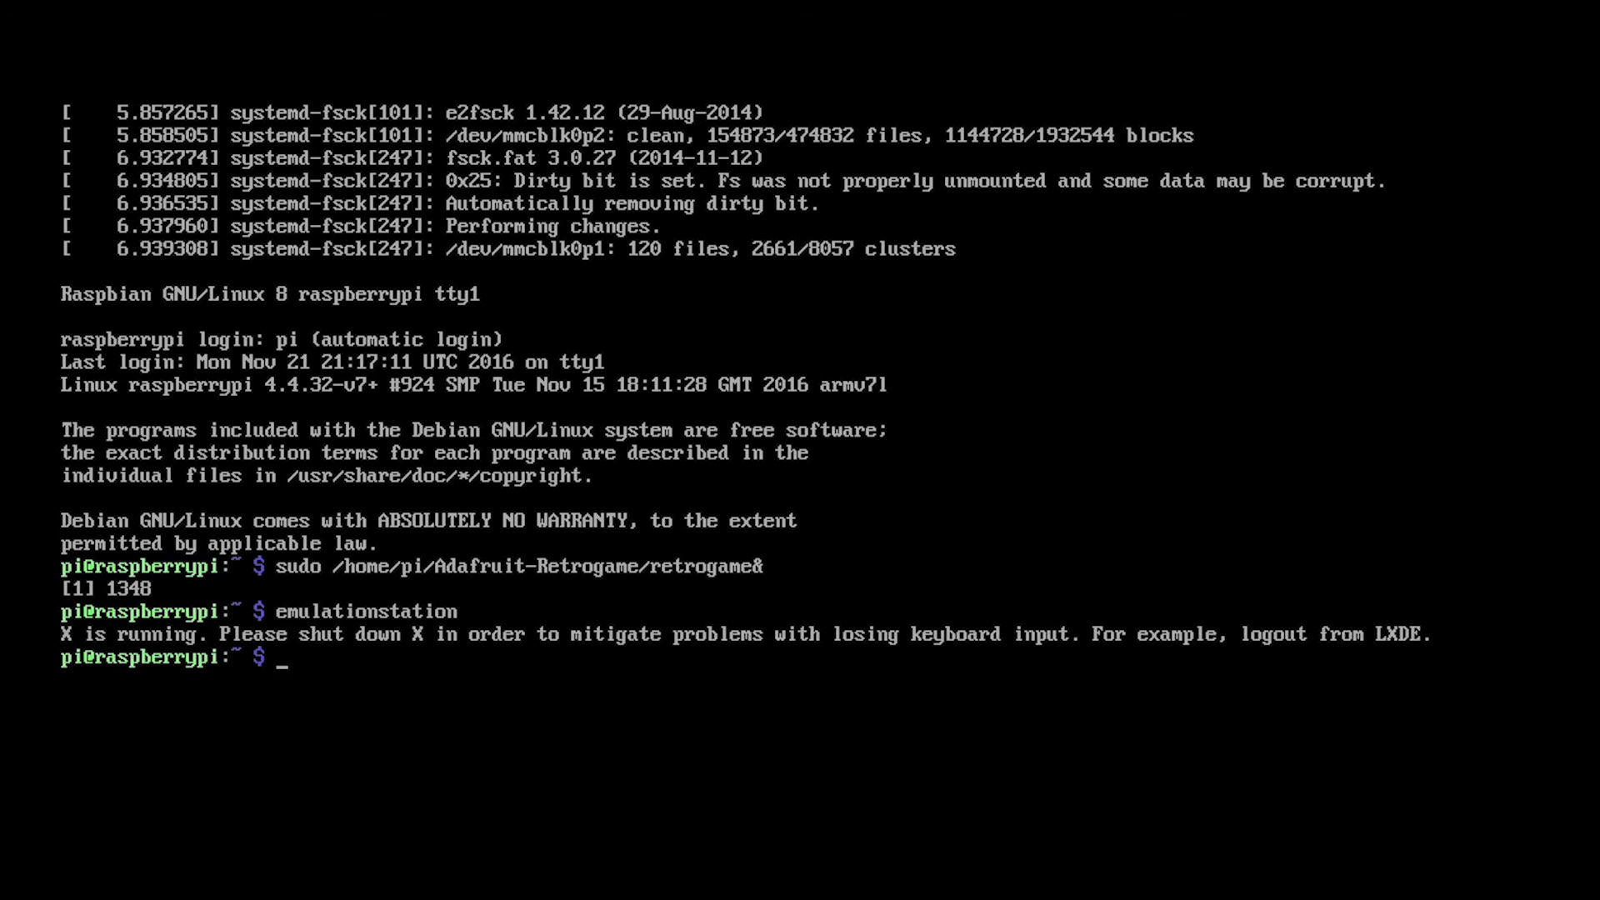
pyautogui.write('sudo service l')
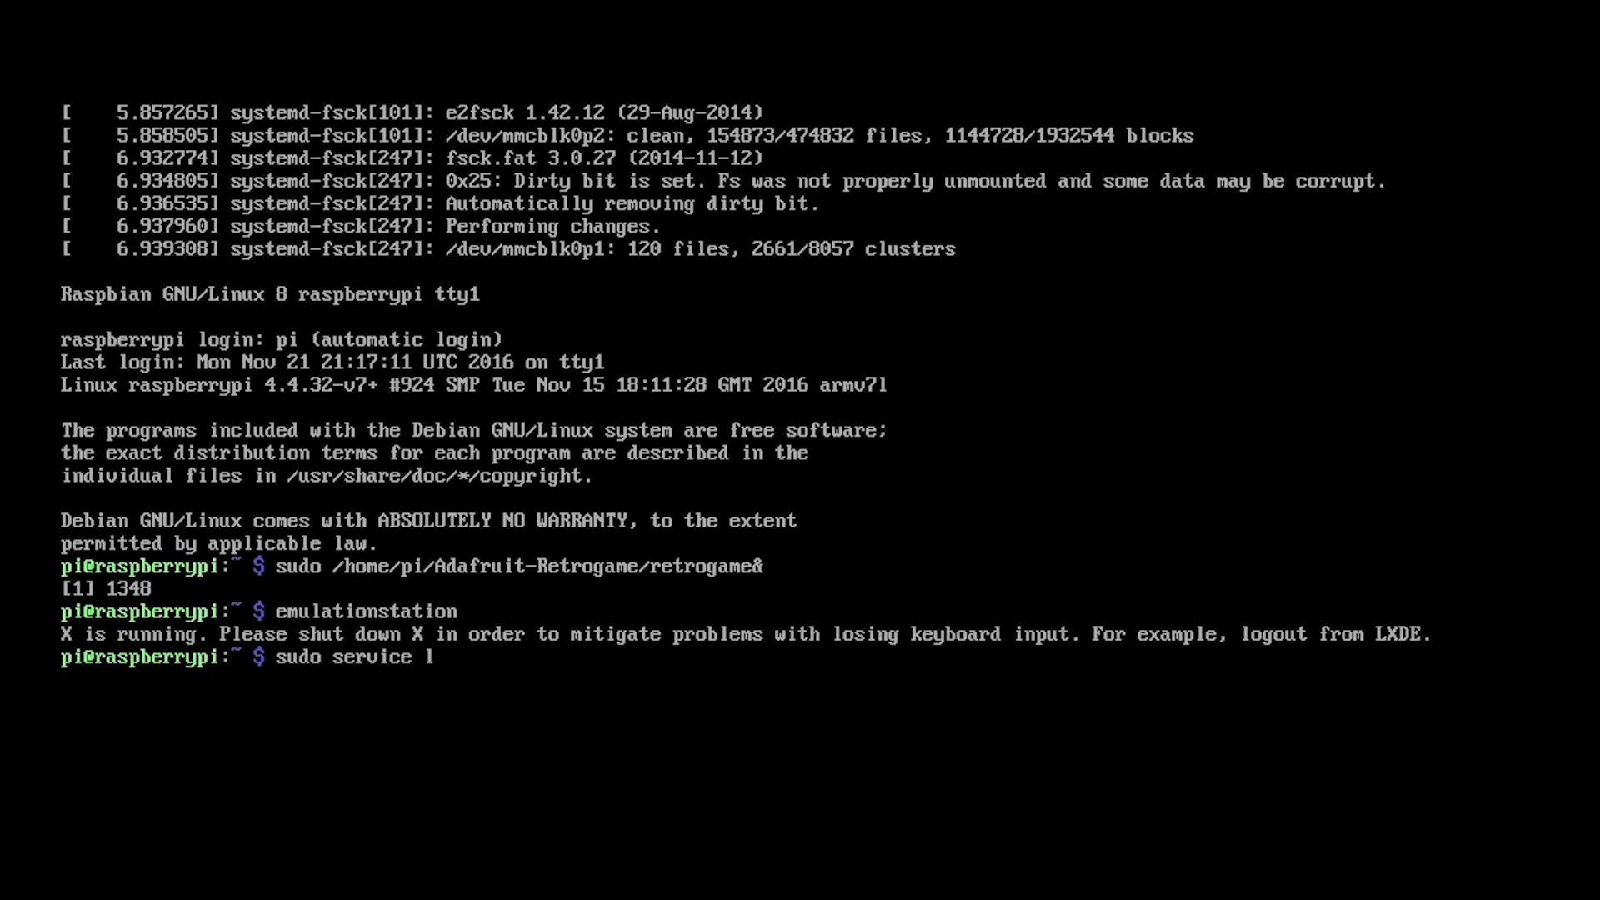
pyautogui.write('ightdm stop')
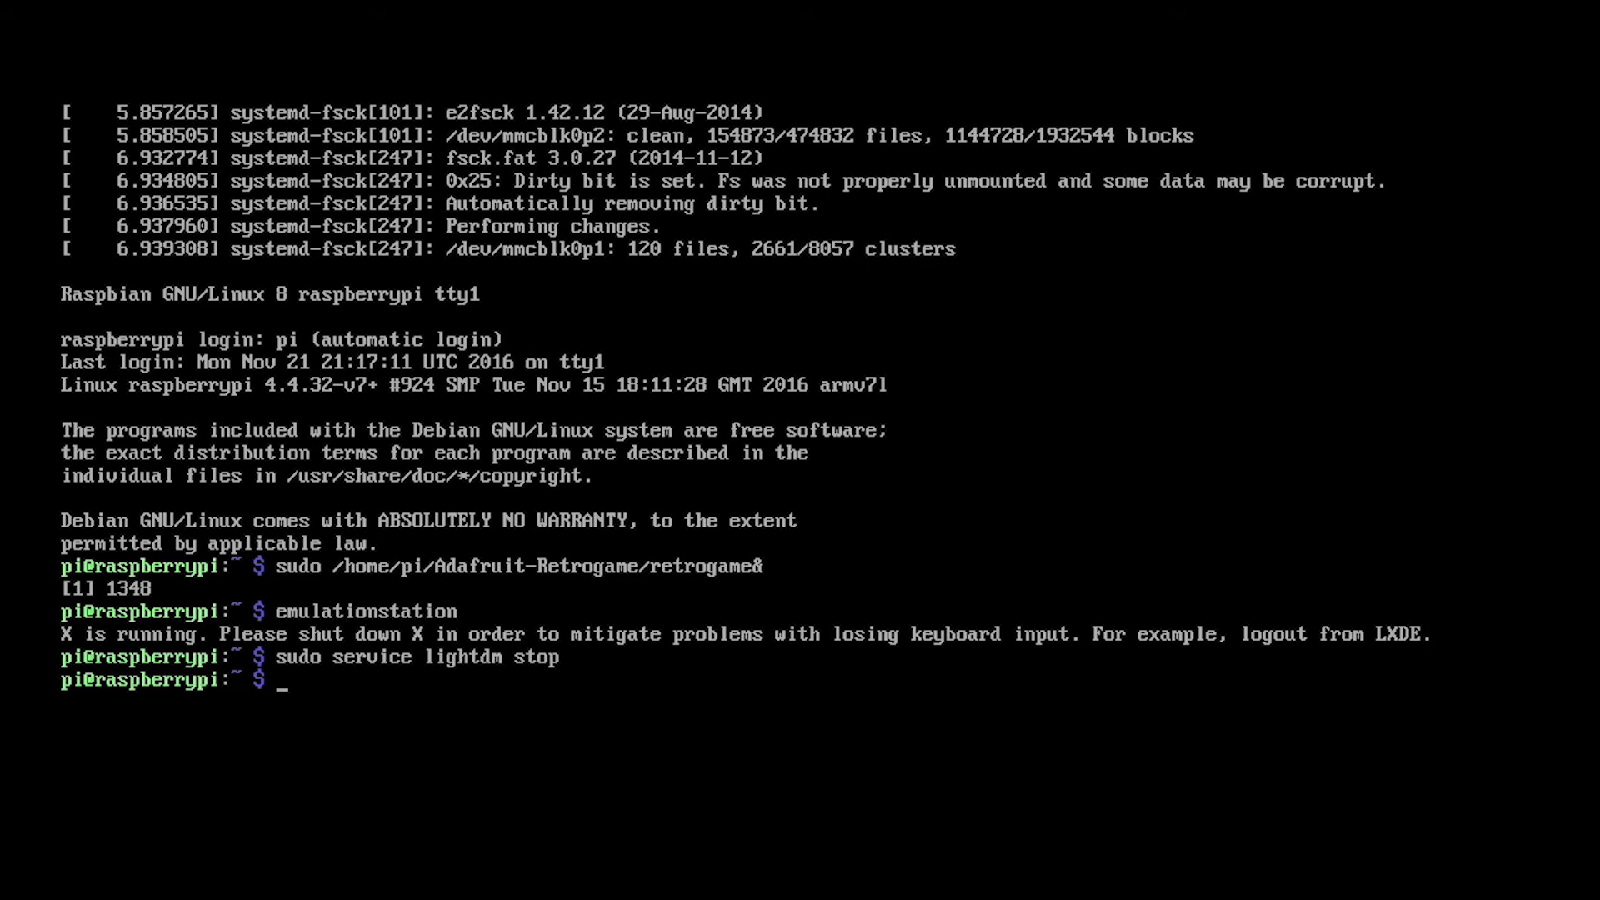
pyautogui.press('Up')
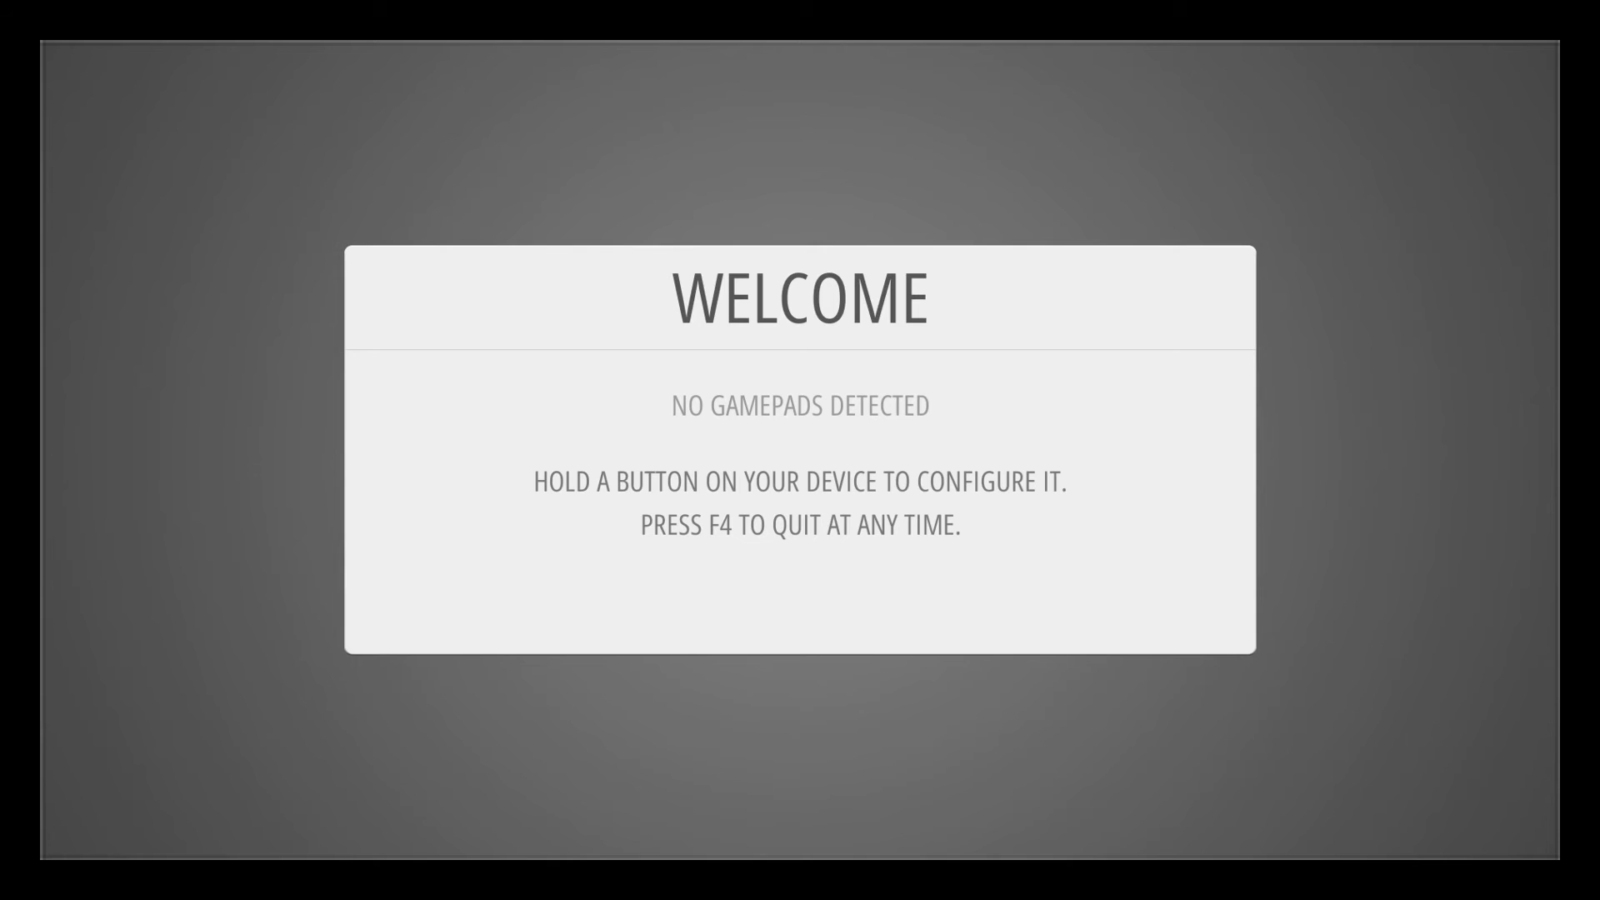
# Pick the keyboard; map D-pad arrows, Space as START, Return as SELECT, and A/B/X/Y; skip the triggers and analog inputs.
pyautogui.press('Return')
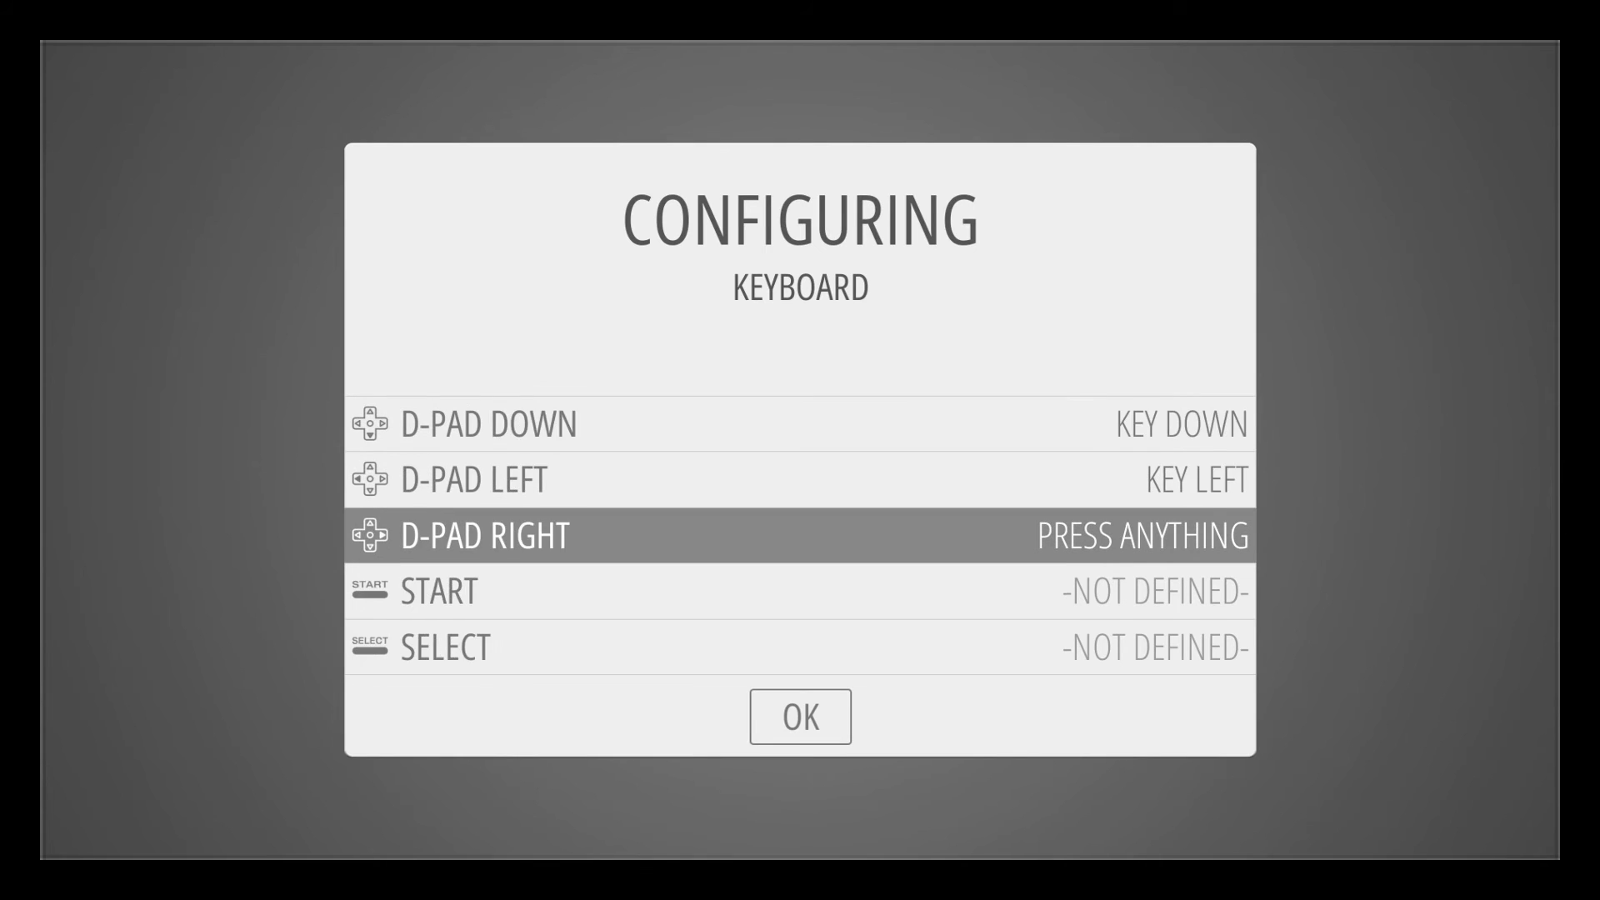
pyautogui.press('Right')
pyautogui.press('space')
pyautogui.press('Return')
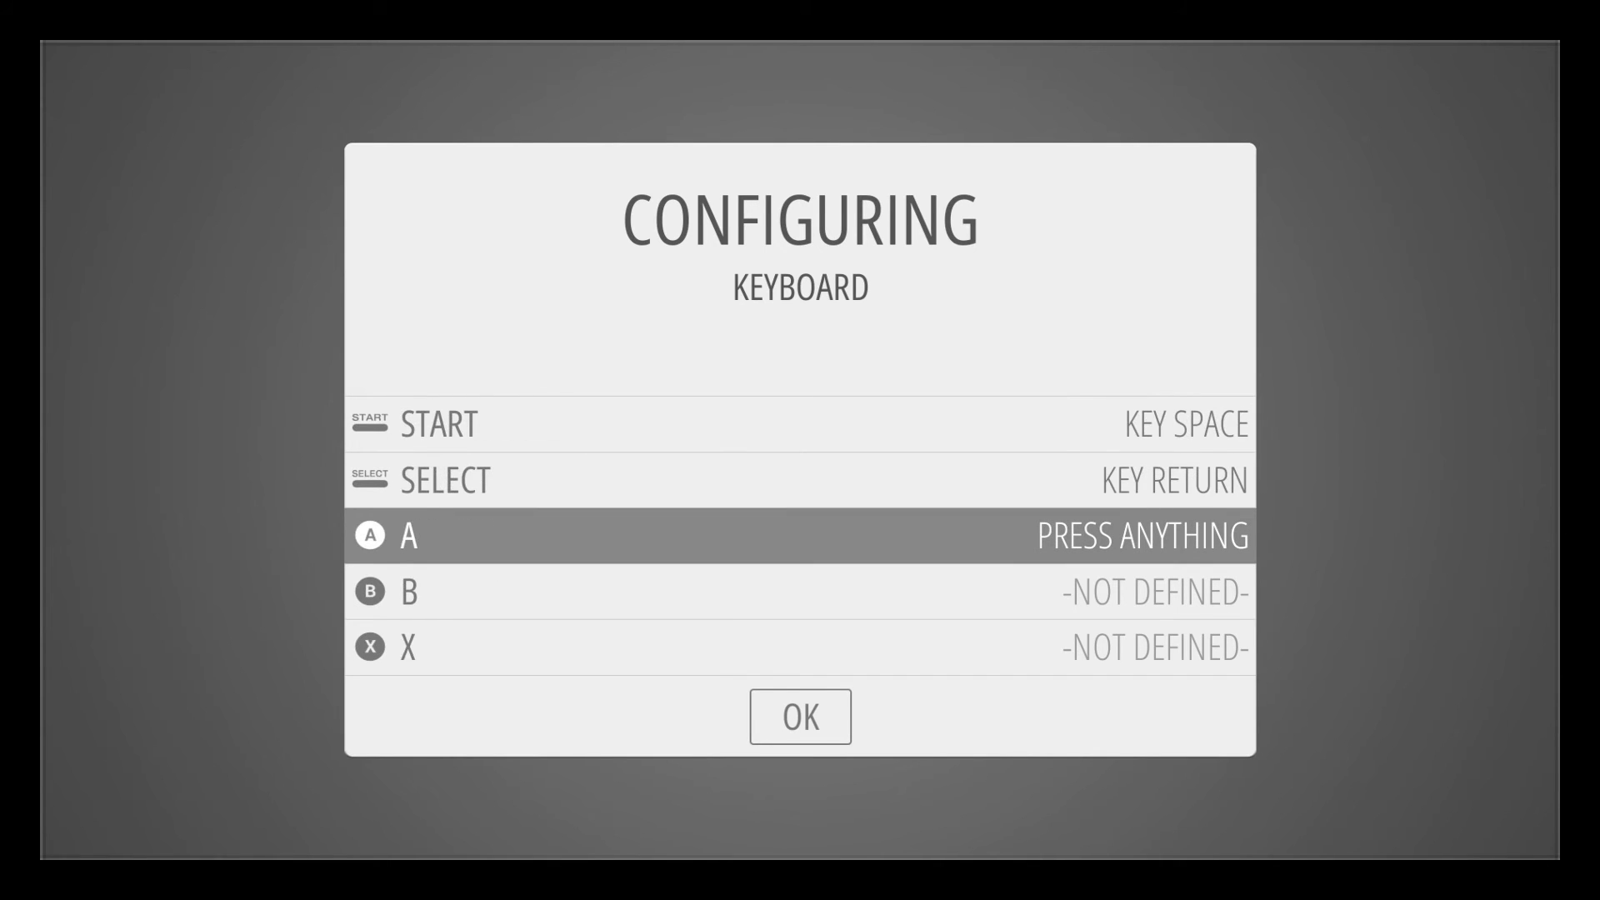
pyautogui.press('a')
pyautogui.press('b')
pyautogui.press('x')
pyautogui.press('y')
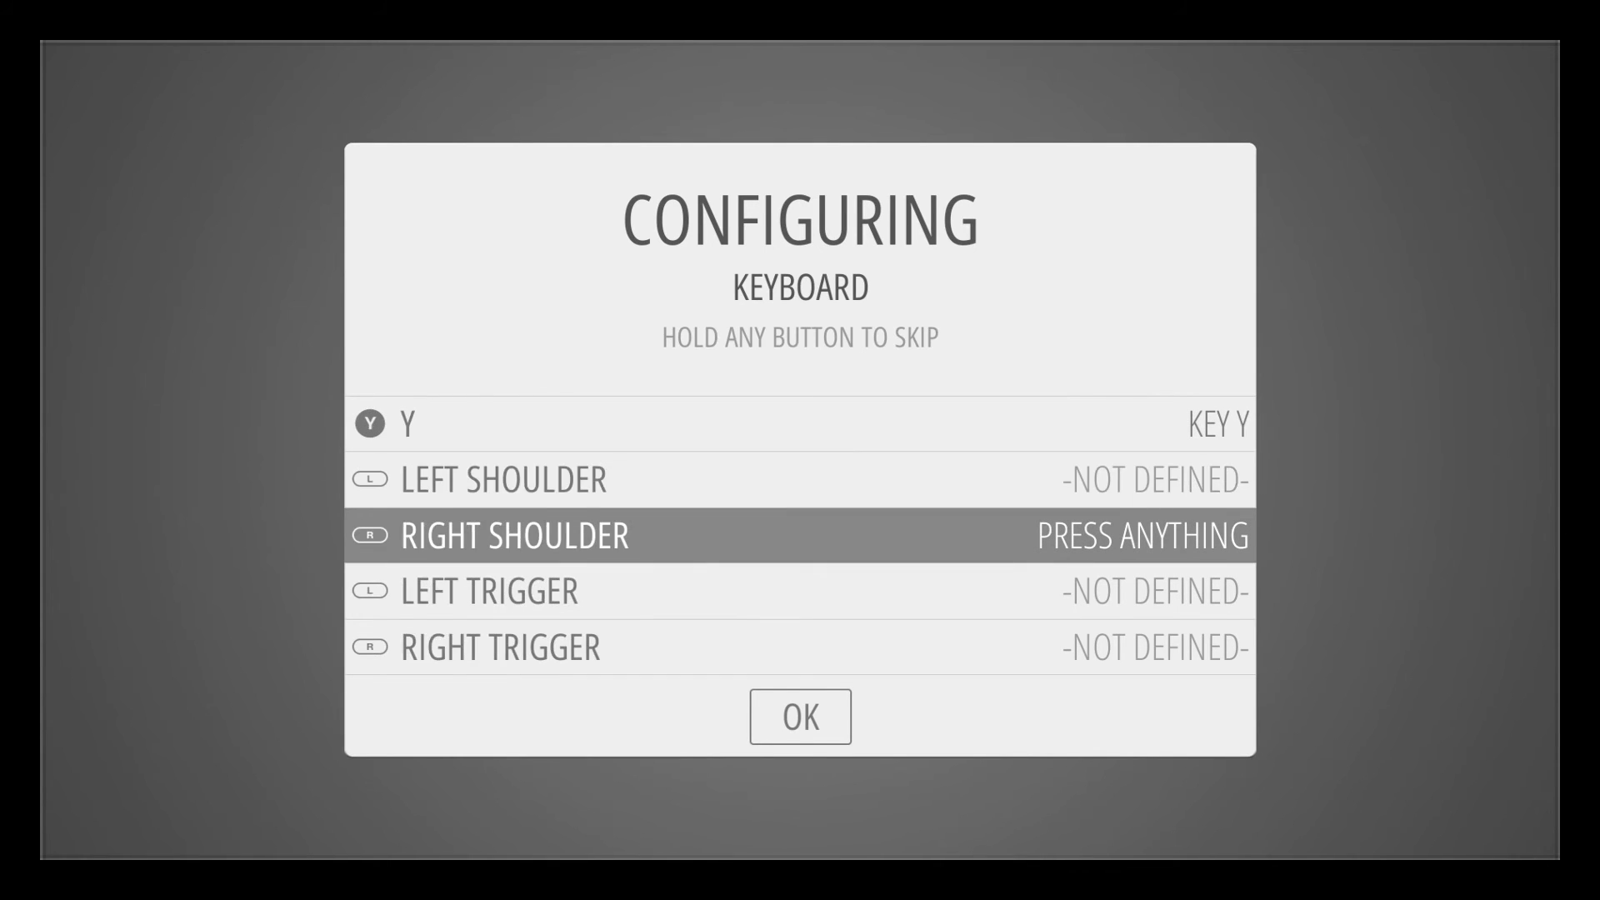
pyautogui.press('Return')
pyautogui.press('Return')
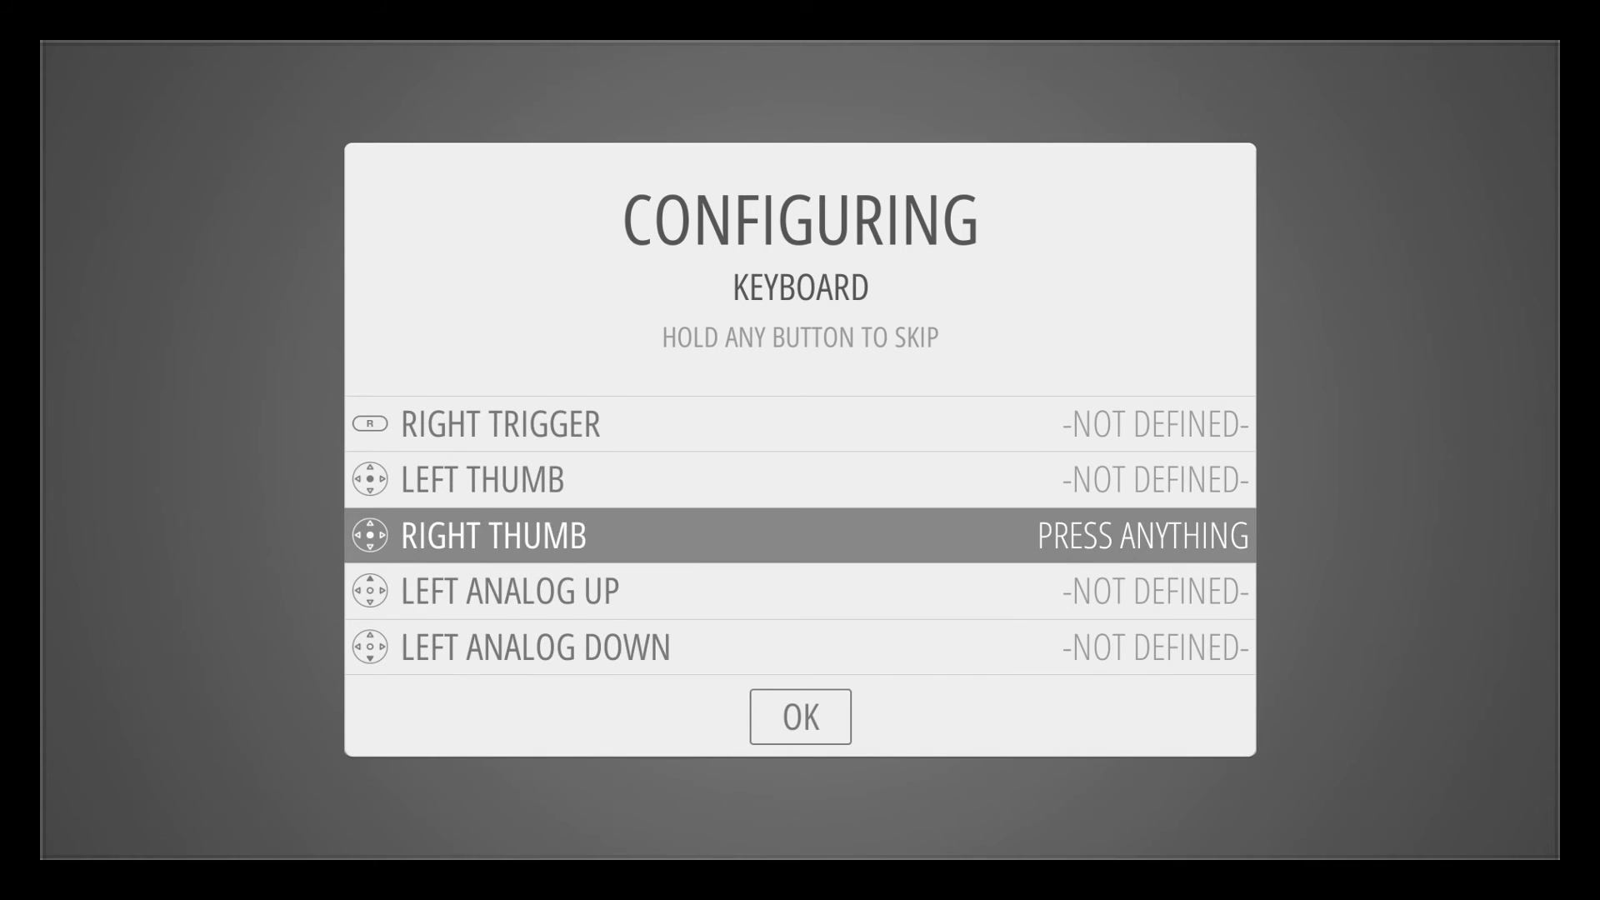
pyautogui.press('Return')
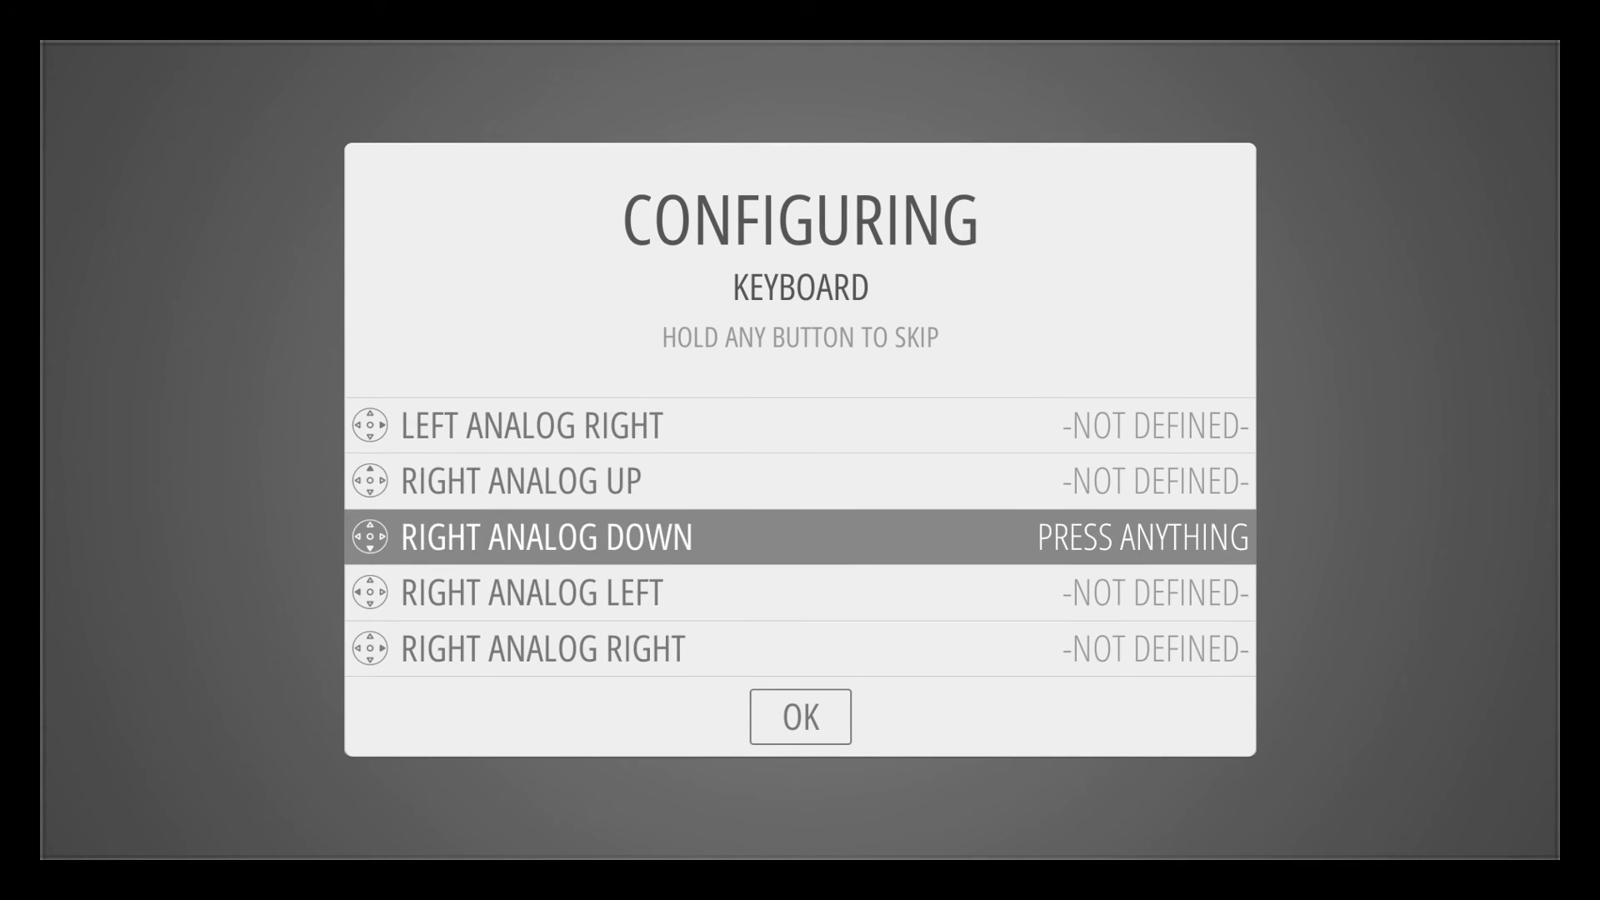